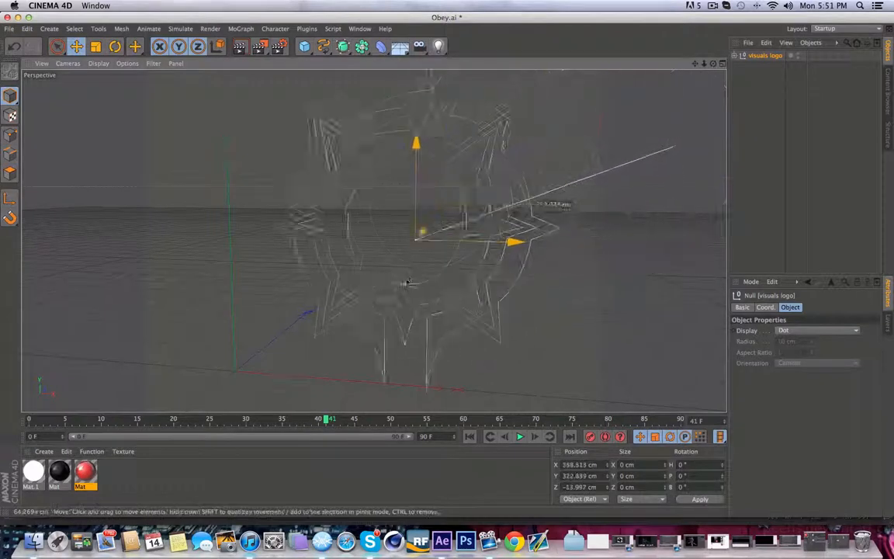
Unfold the visuals logo group and create three Extrude NURBS objects for its paths.
click(734, 56)
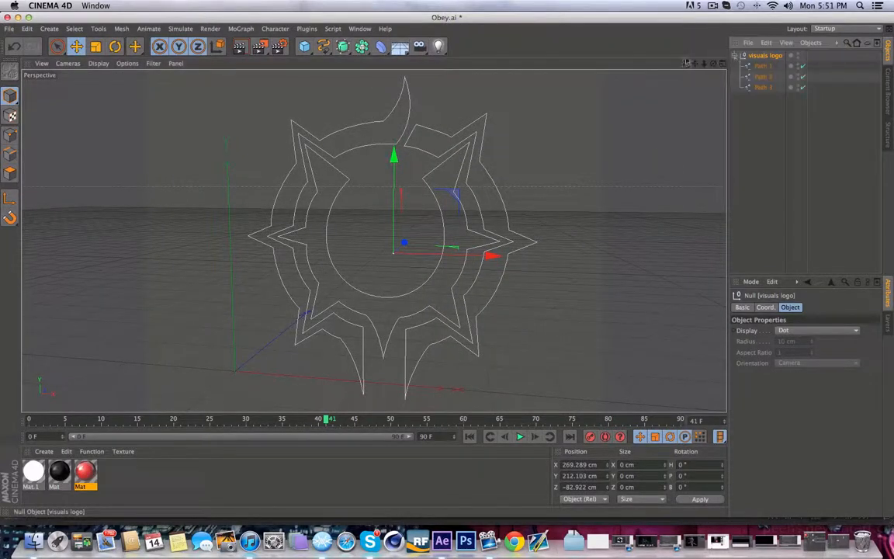
drag(343, 47, 475, 66)
click(475, 66)
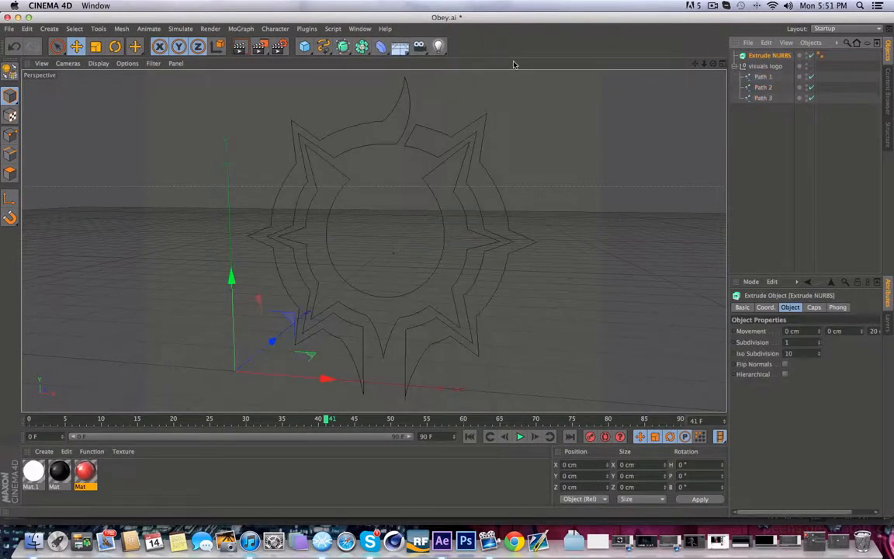
key(super+v)
key(super+v)
Place Path 1, Path 2 and Path 3 each under its own Extrude NURBS object and collapse the three hierarchies.
drag(759, 99, 767, 69)
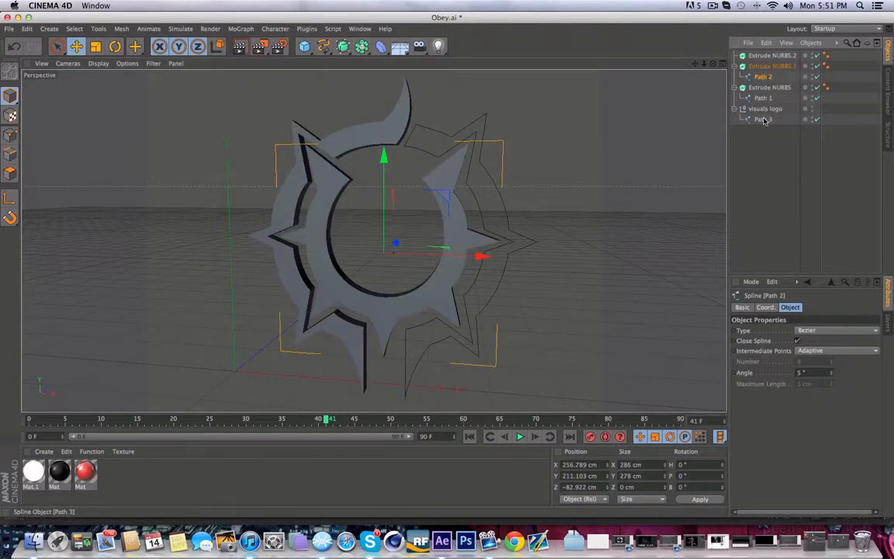
drag(762, 118, 739, 60)
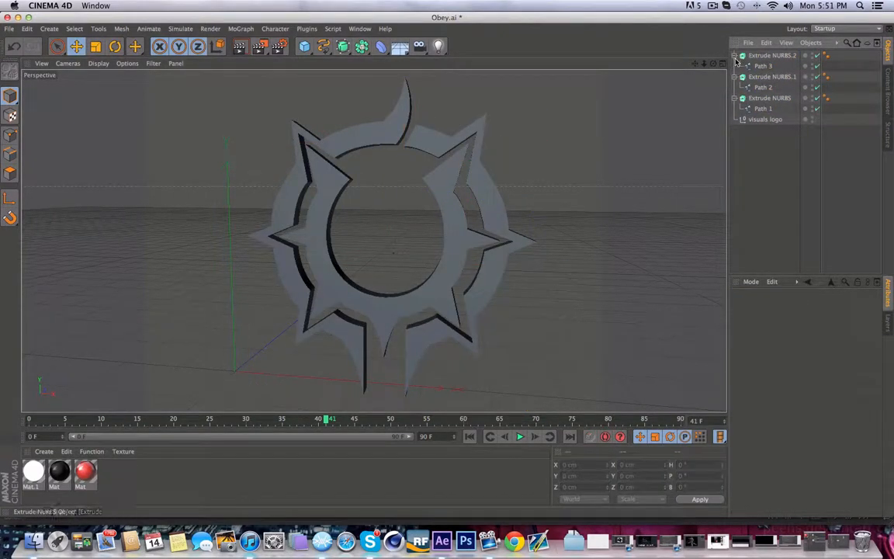
click(736, 56)
click(736, 67)
click(735, 78)
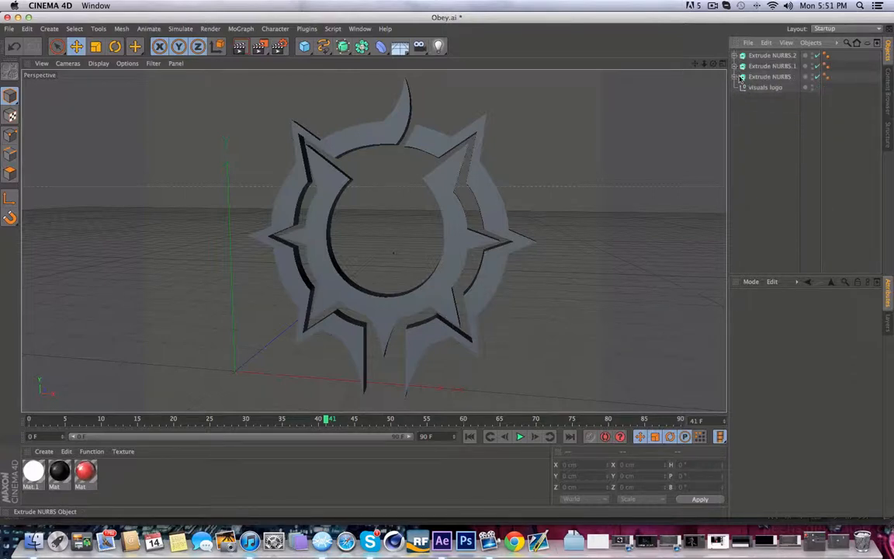
Make all three Extrude NURBS objects editable.
click(768, 77)
shift+click(762, 56)
right_click(763, 56)
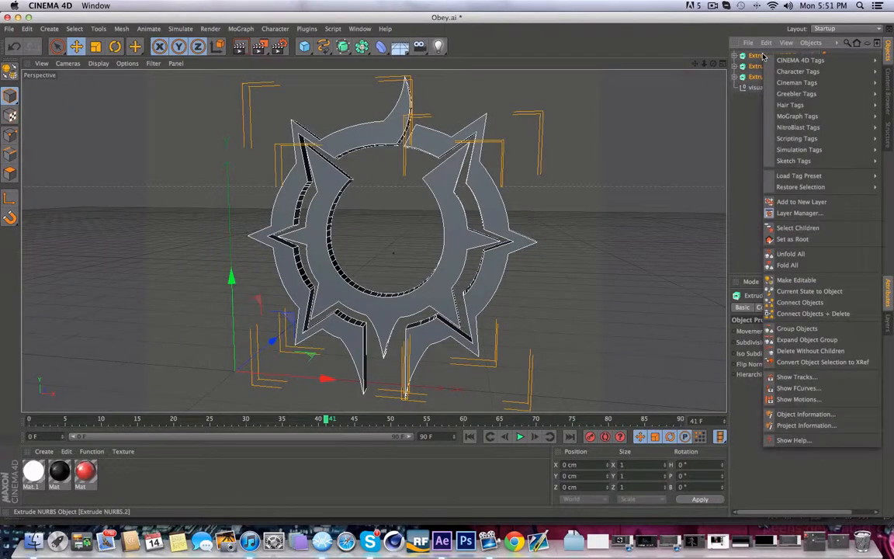
click(754, 56)
click(754, 55)
key(c)
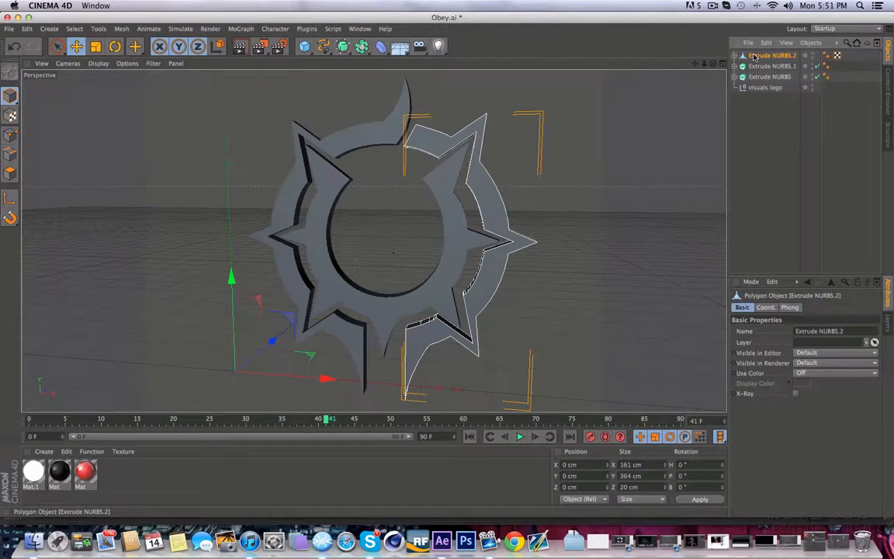
click(768, 66)
shift+click(757, 77)
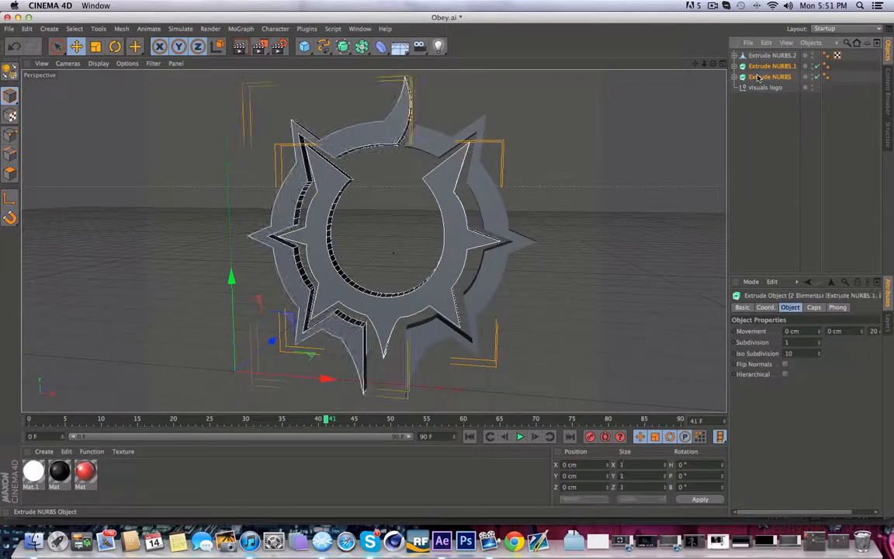
key(c)
Select the three extruded objects with their children and merge them using Connect Objects + Delete.
shift+click(767, 56)
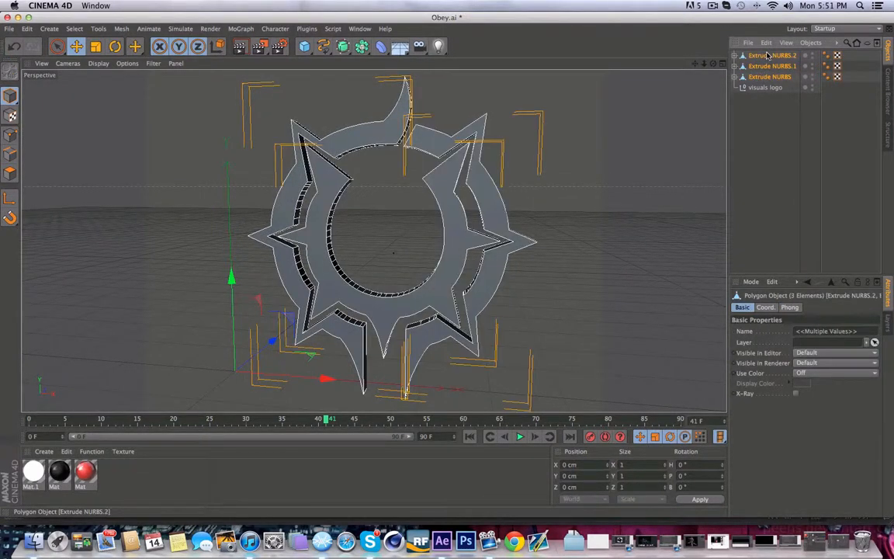
right_click(766, 55)
click(816, 227)
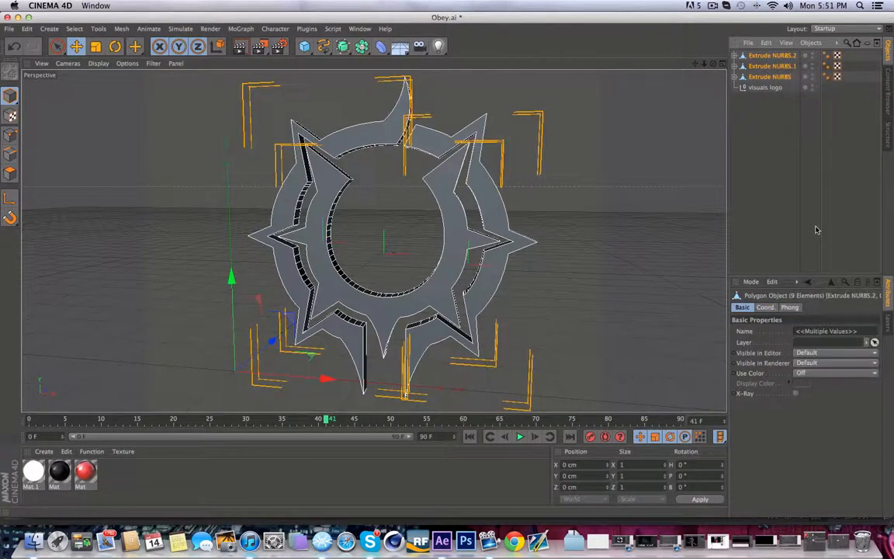
right_click(770, 78)
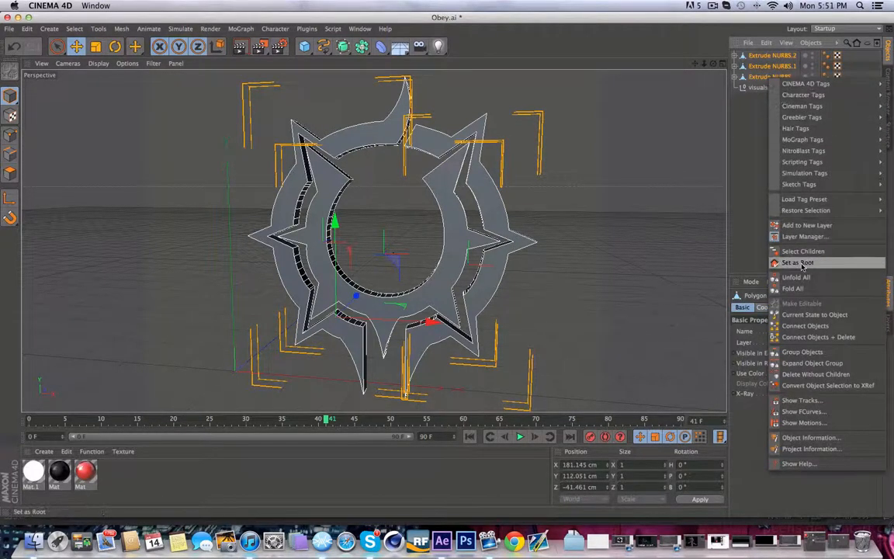
click(814, 337)
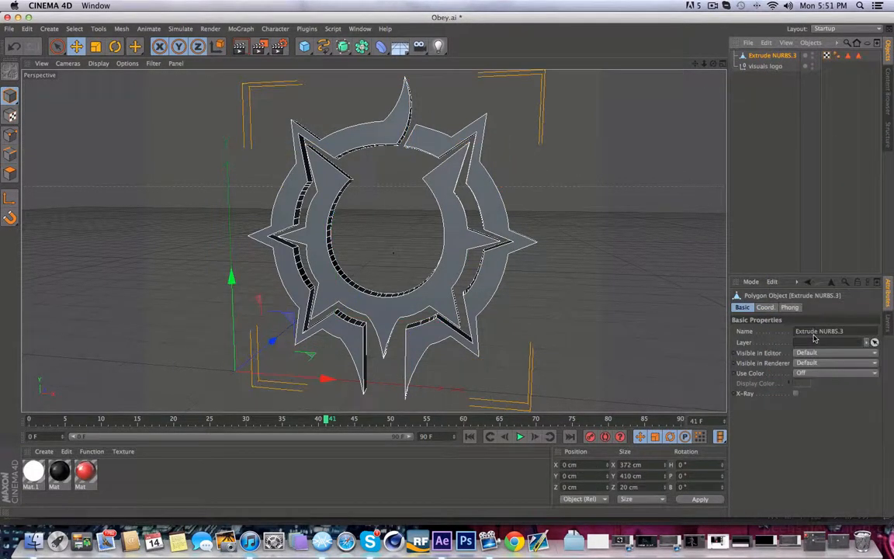
Start a RealFlow SD export and set its save location to a new folder named "darth visuals" inside the obey folder.
alt+drag(333, 242, 373, 241)
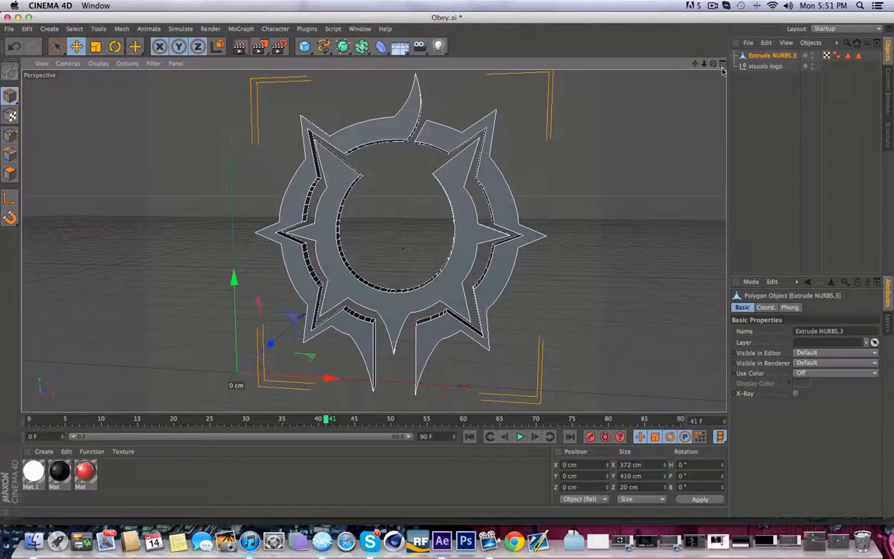
drag(723, 71, 649, 81)
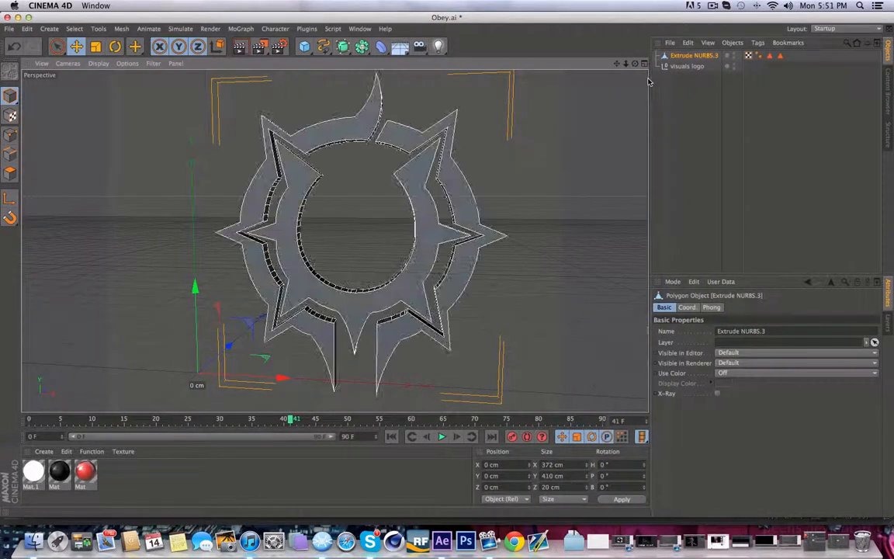
click(306, 28)
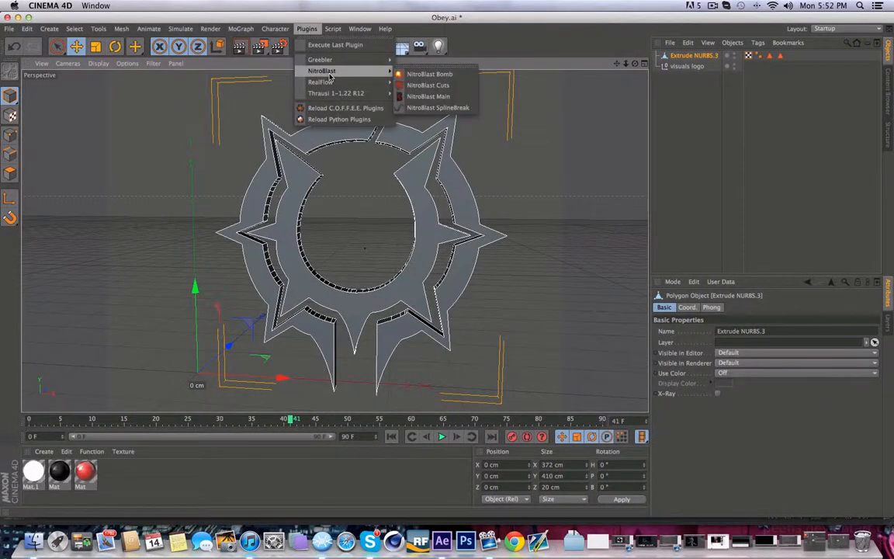
mouse_move(330, 82)
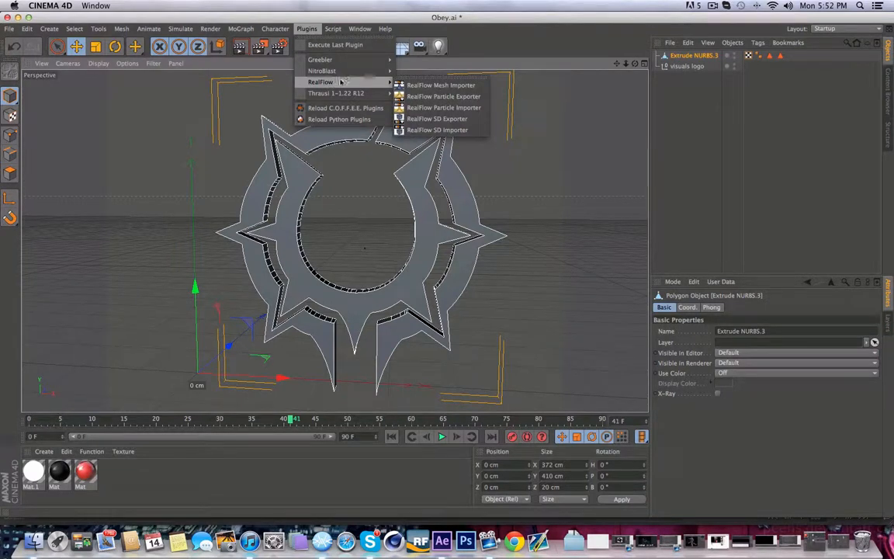
click(447, 121)
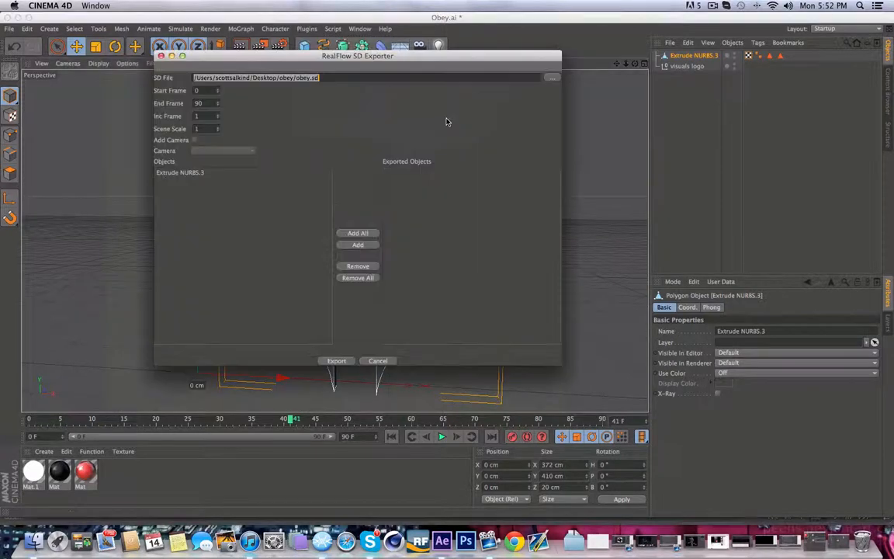
click(552, 79)
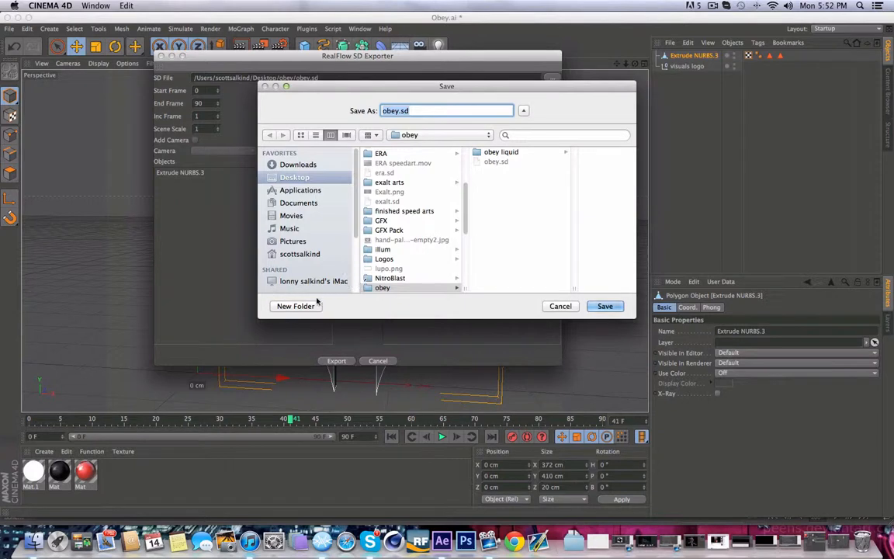
click(314, 304)
text(dar)
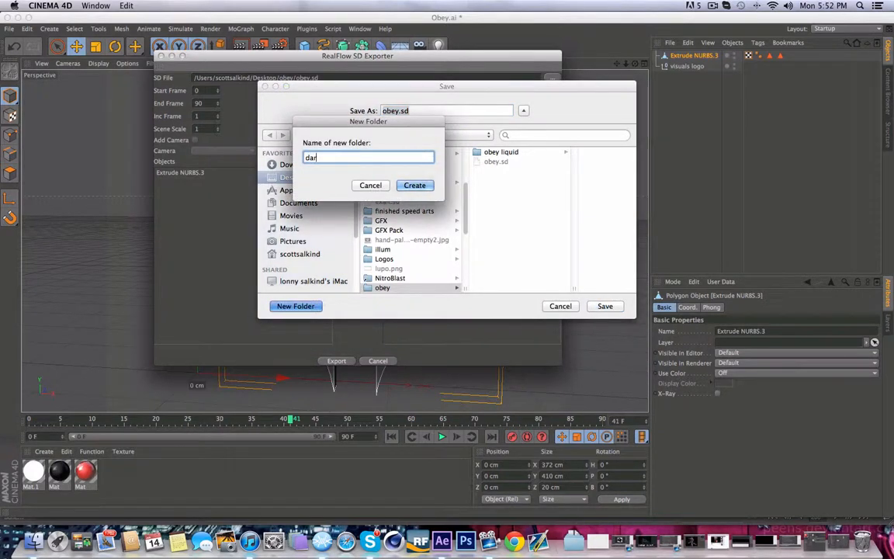
text(th visuals)
key(Return)
click(604, 306)
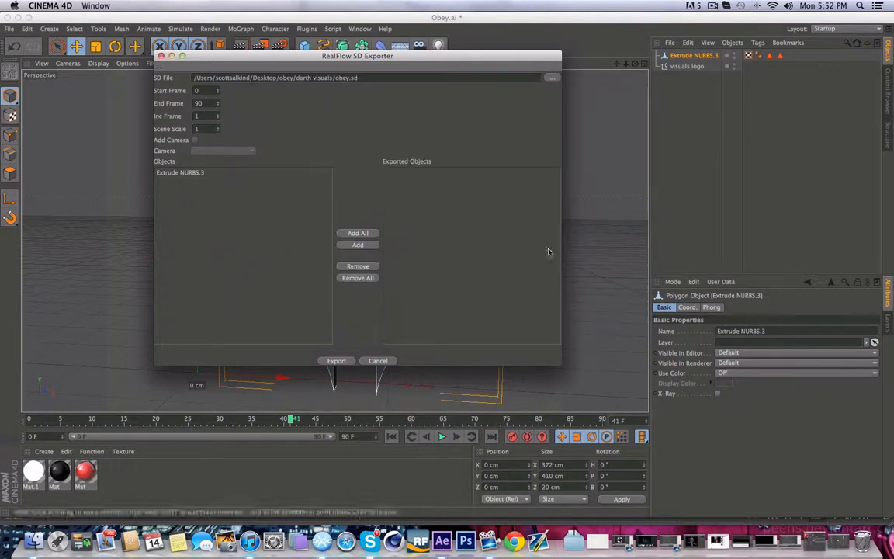
Add the merged logo object to the exported objects, name the file darth visuals.sd and run the export.
click(172, 172)
click(357, 244)
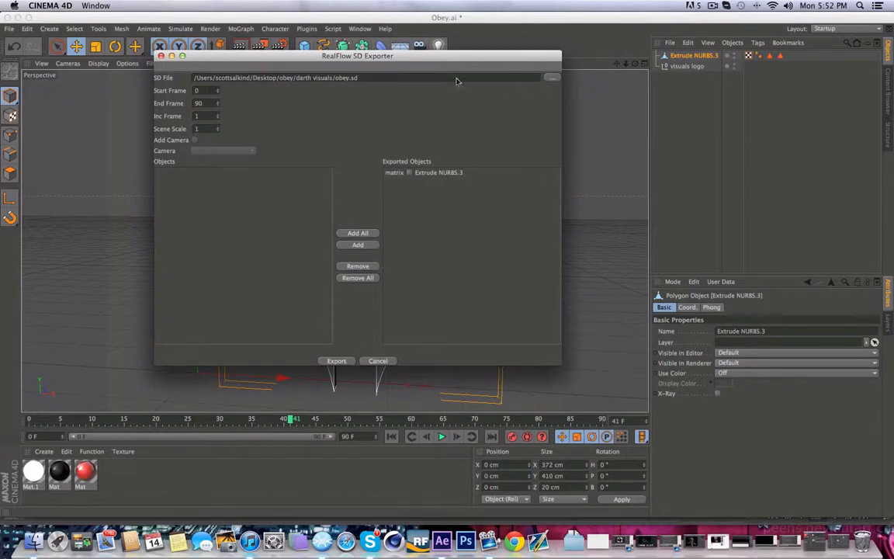
drag(385, 80, 338, 81)
text(darth visuals)
click(336, 360)
Switch to RealFlow and create a new project named "darth visuals", discarding the open scene's data.
click(418, 540)
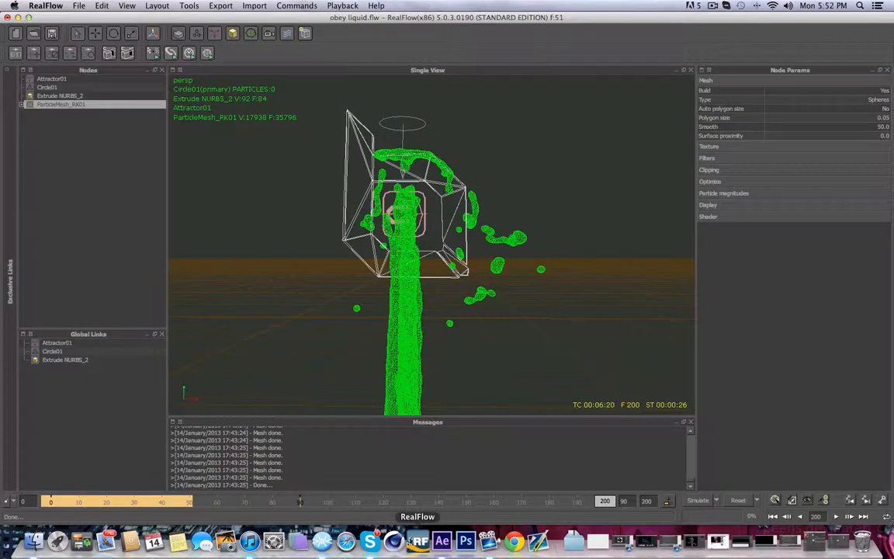
click(78, 5)
click(97, 18)
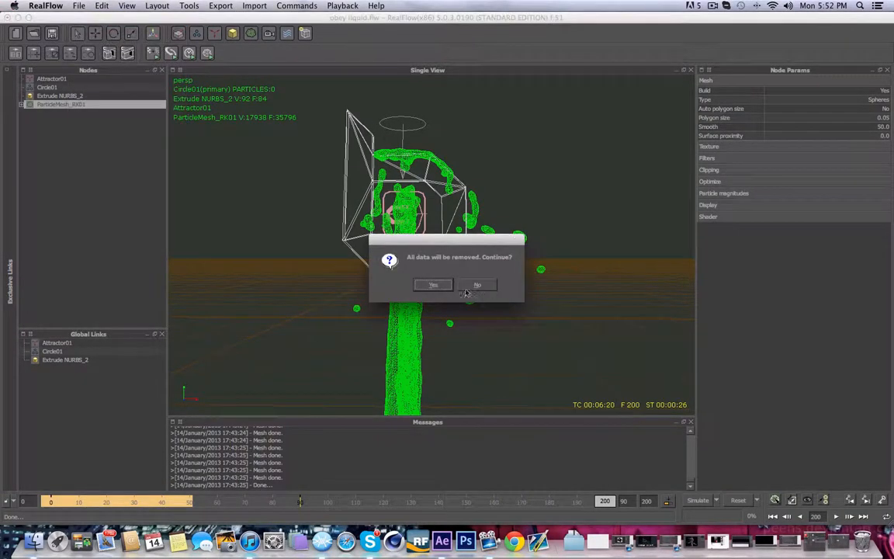
click(433, 285)
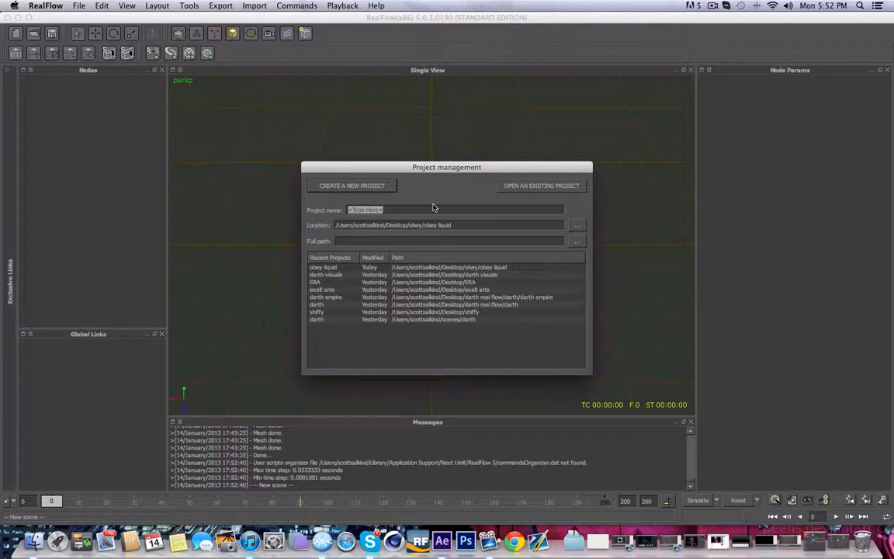
text(darth)
key(BackSpace)
key(BackSpace)
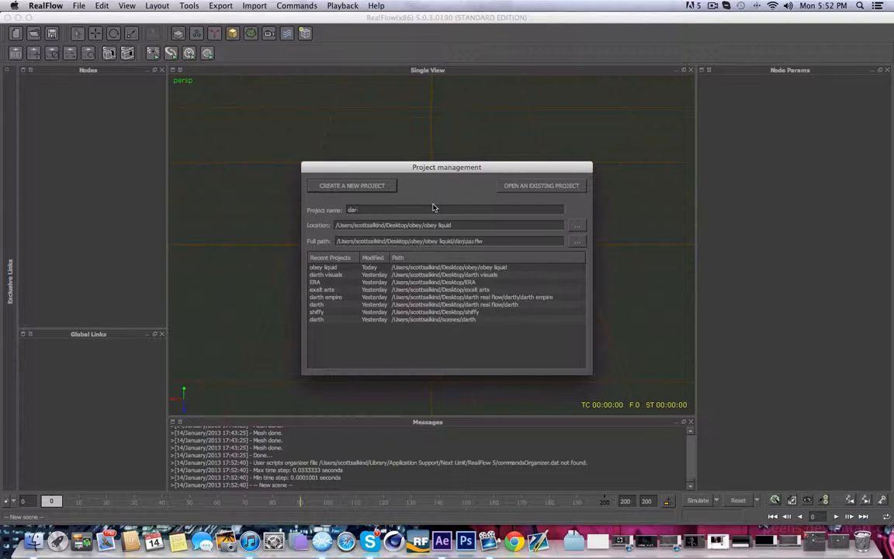
text(th visuals)
key(Return)
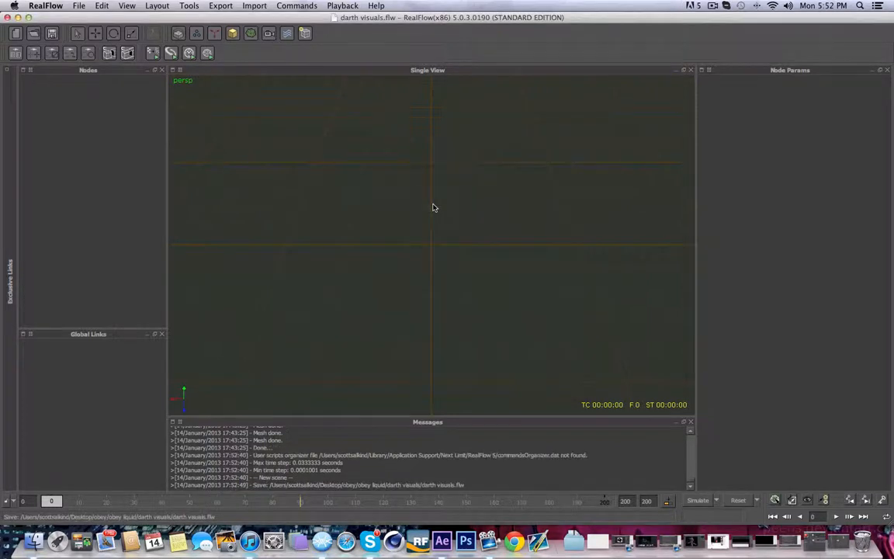
Import the object file darth visuals.sd from the darth visuals folder inside obey into the scene.
alt+drag(447, 303, 447, 262)
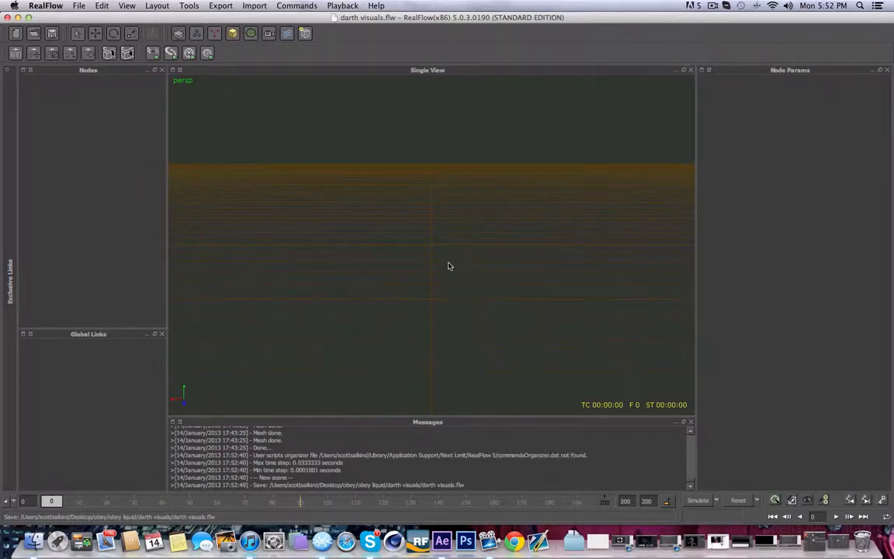
mouse_move(449, 263)
alt+mouse_down()
mouse_move(483, 245)
mouse_move(430, 225)
mouse_move(394, 249)
mouse_move(455, 269)
mouse_move(440, 266)
mouse_move(626, 244)
mouse_move(243, 280)
mouse_move(501, 258)
mouse_move(395, 237)
mouse_move(471, 286)
mouse_move(444, 266)
alt+mouse_up()
click(255, 6)
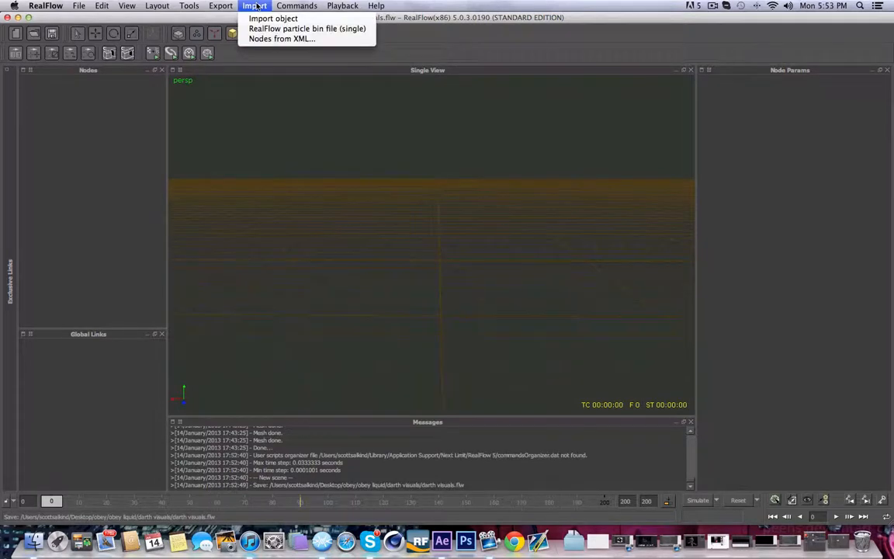
click(258, 18)
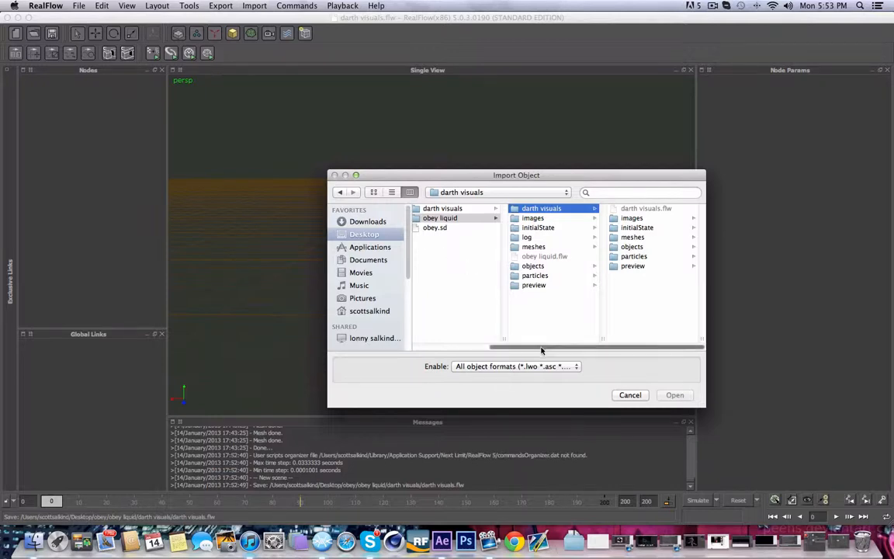
drag(541, 345, 571, 351)
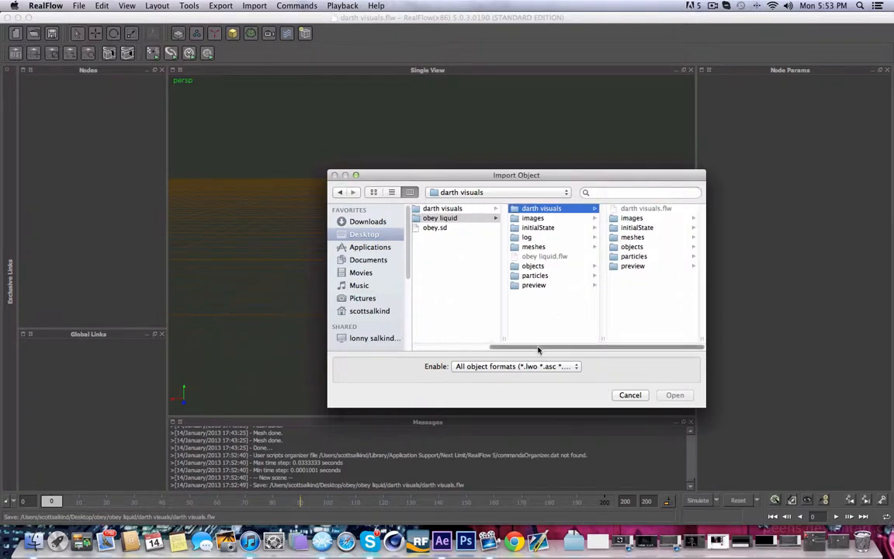
drag(536, 349, 507, 349)
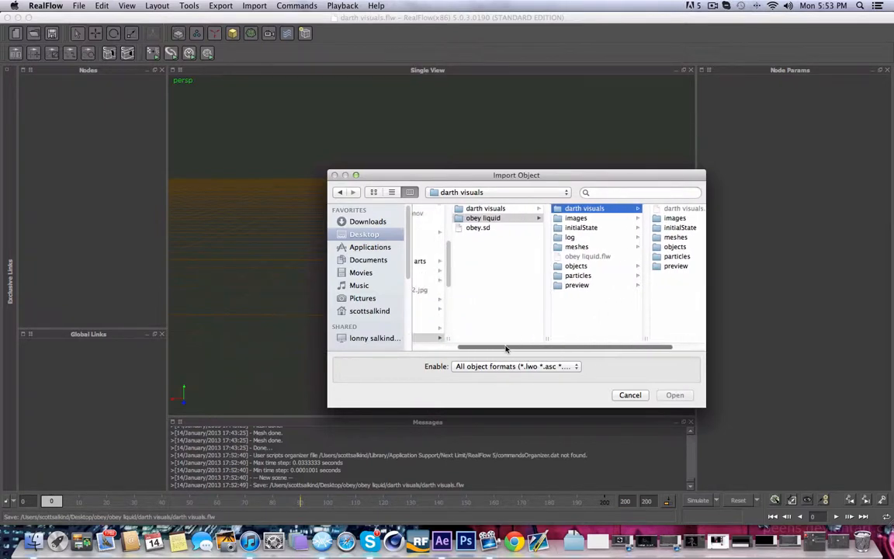
click(513, 209)
click(592, 207)
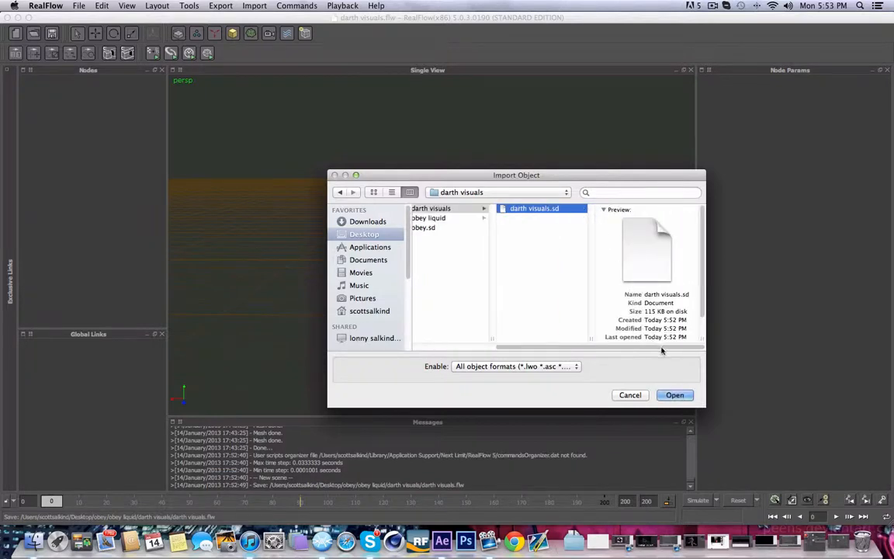
click(672, 394)
Play the imported logo scene briefly, stop playback and return the timeline to frame 0.
scroll(296, 170, up, 5)
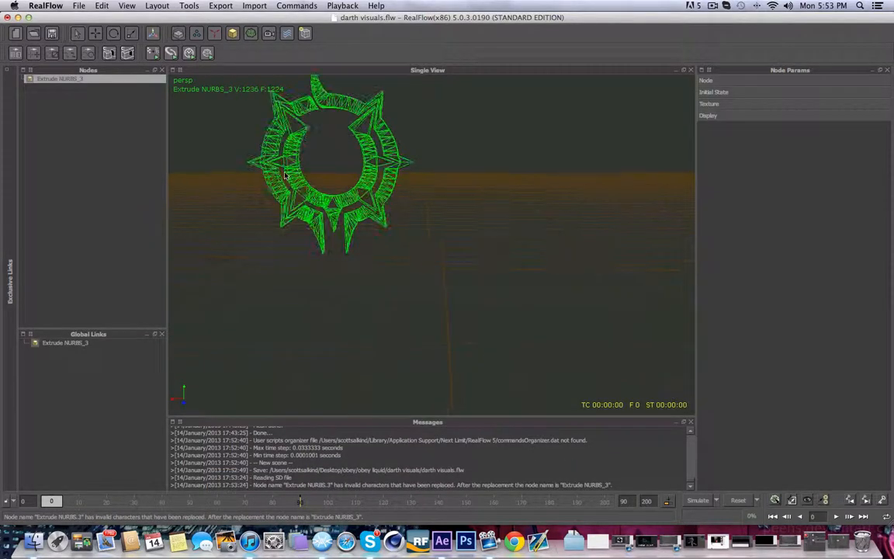
mouse_move(284, 172)
alt+mouse_down()
mouse_move(301, 180)
mouse_move(280, 173)
alt+mouse_up()
key(space)
click(308, 168)
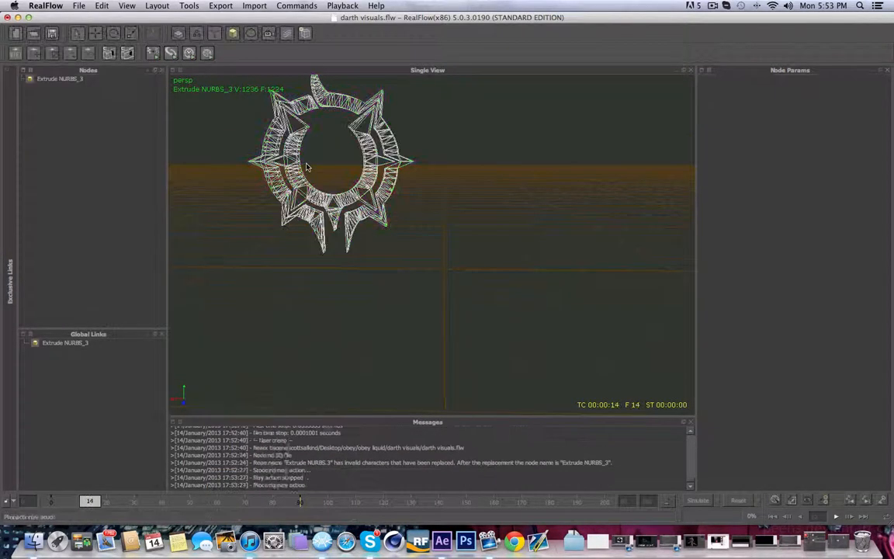
drag(88, 501, 52, 501)
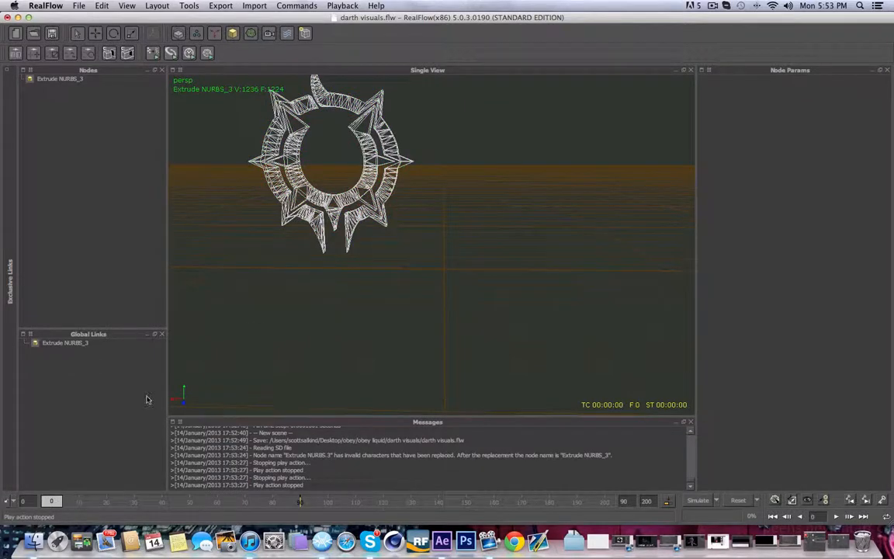
Add an Attractor daemon to the scene and prepare it for moving.
alt+drag(265, 277, 387, 242)
click(387, 242)
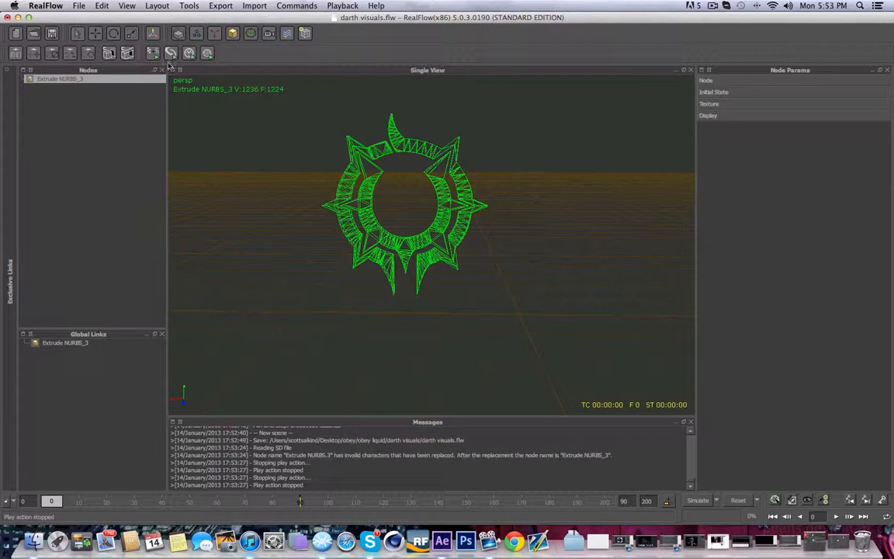
click(218, 34)
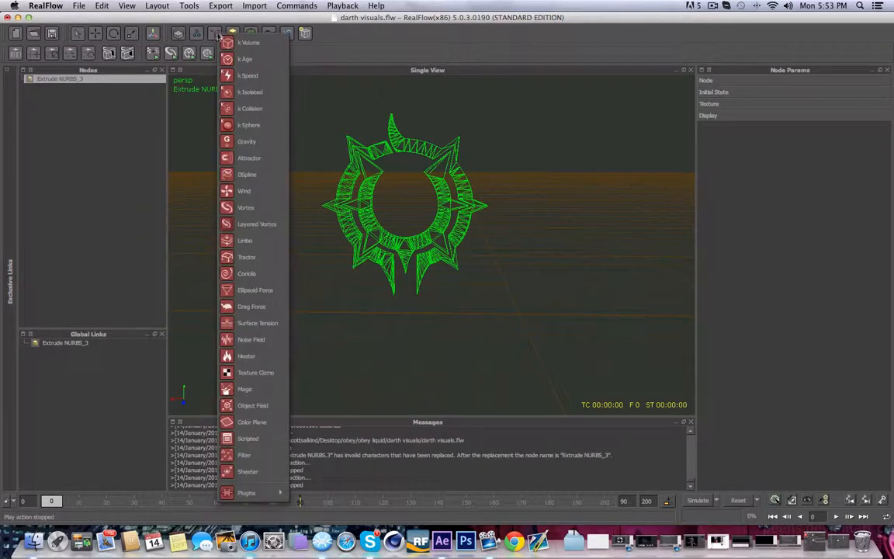
click(265, 157)
key(w)
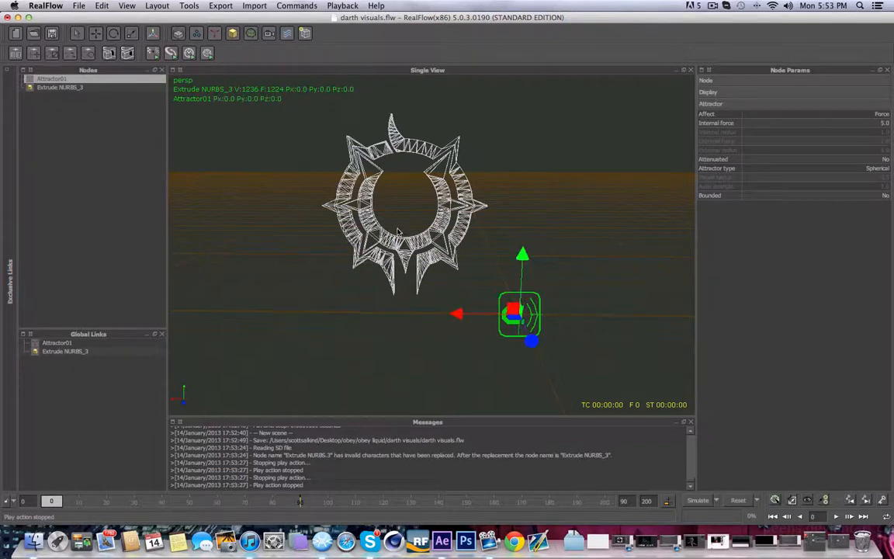
Move the attractor into the centre of the logo ring, at about X 2.61, Y 2.32, Z -0.59.
drag(481, 312, 360, 313)
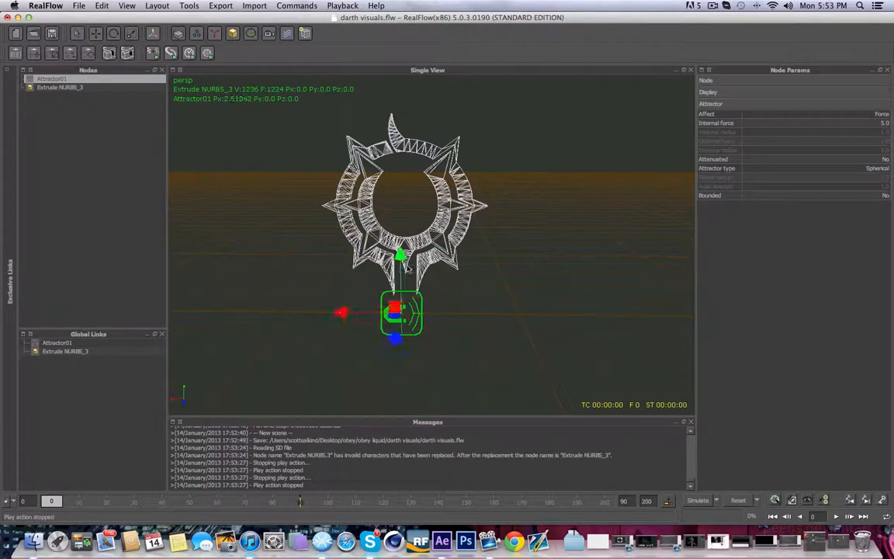
drag(403, 269, 404, 206)
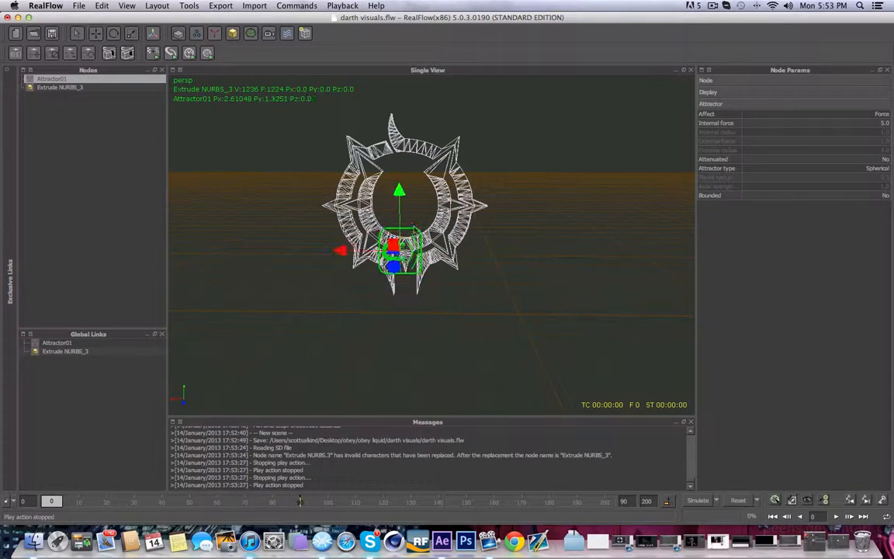
alt+drag(456, 249, 357, 247)
drag(362, 243, 391, 243)
click(447, 192)
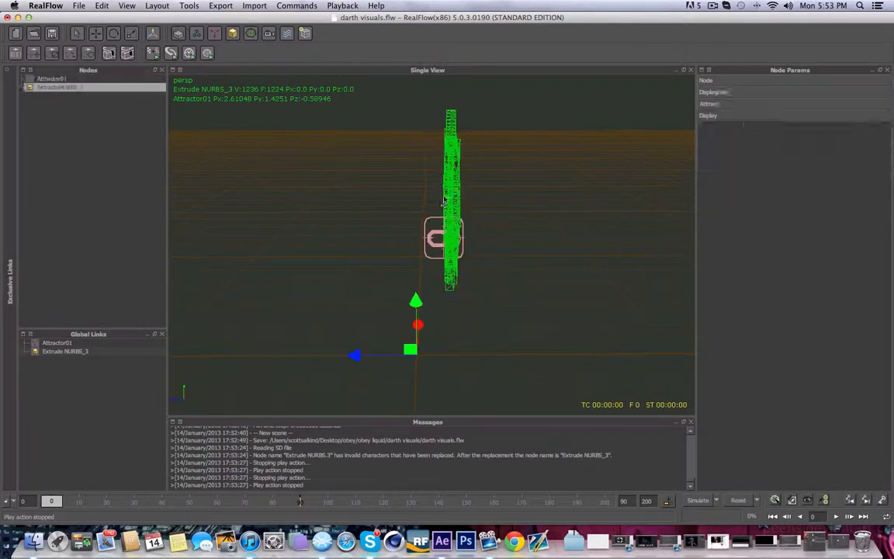
click(439, 252)
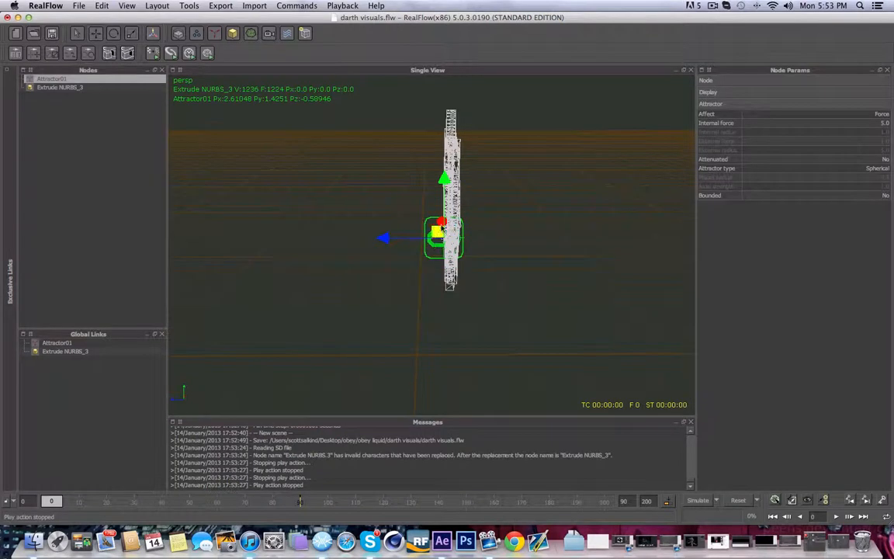
drag(444, 180, 444, 140)
alt+drag(423, 229, 517, 265)
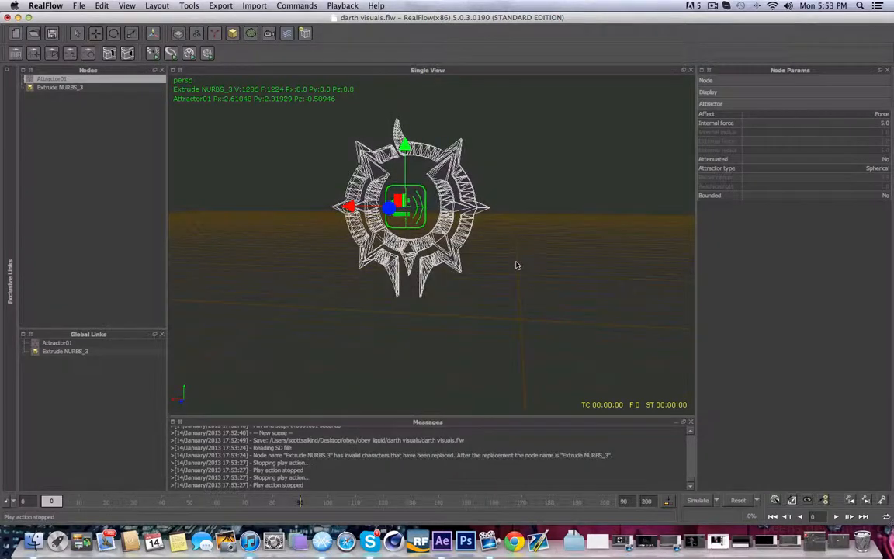
Add a circle emitter and place it at the logo ring's upper rim above the attractor, about X 2.52, Y 3.53, Z -0.75.
click(199, 34)
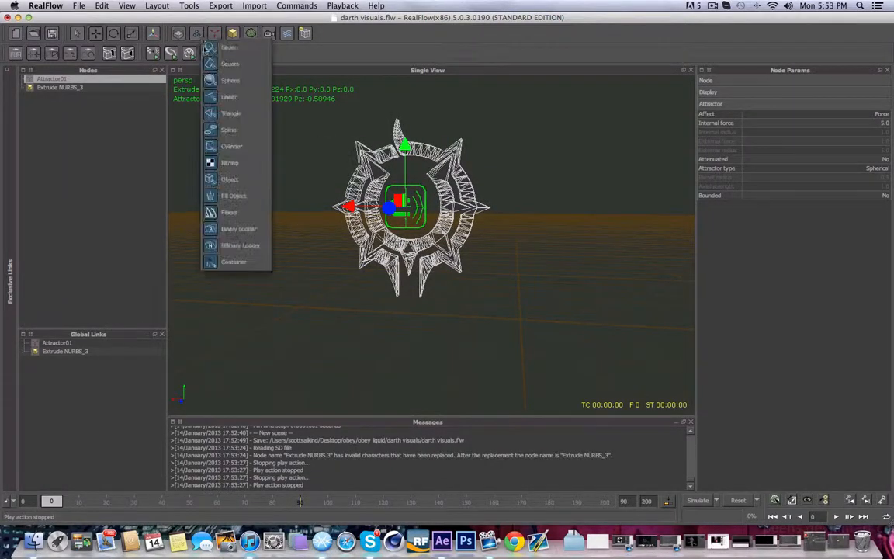
click(226, 48)
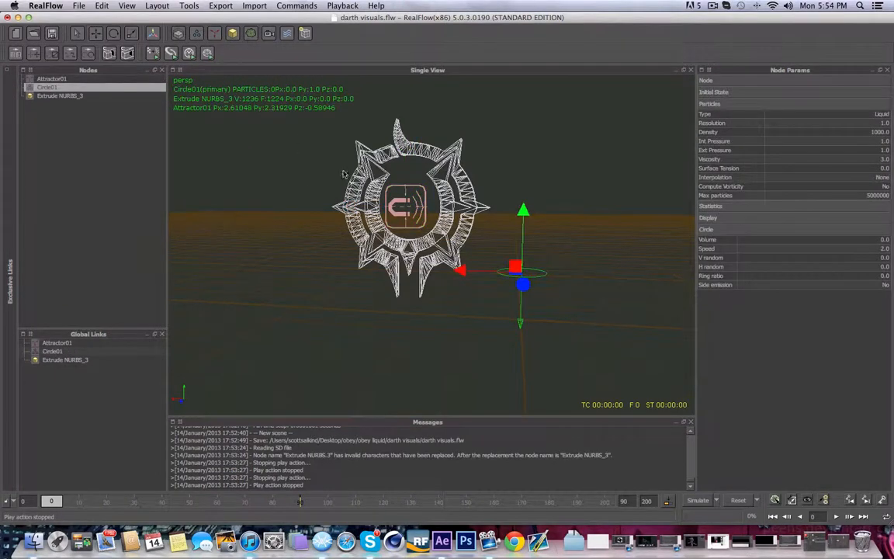
drag(523, 210, 387, 126)
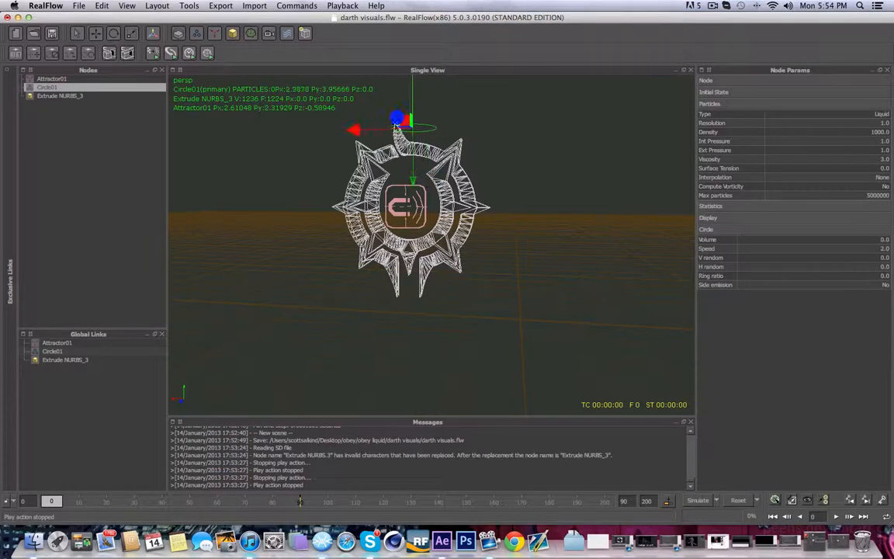
alt+drag(463, 131, 407, 138)
drag(447, 105, 455, 130)
alt+drag(517, 184, 598, 151)
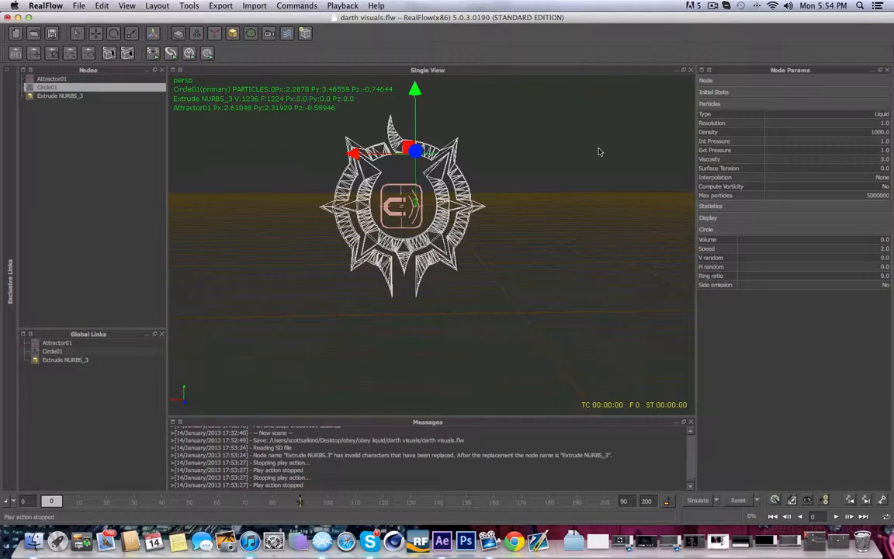
drag(322, 140, 310, 138)
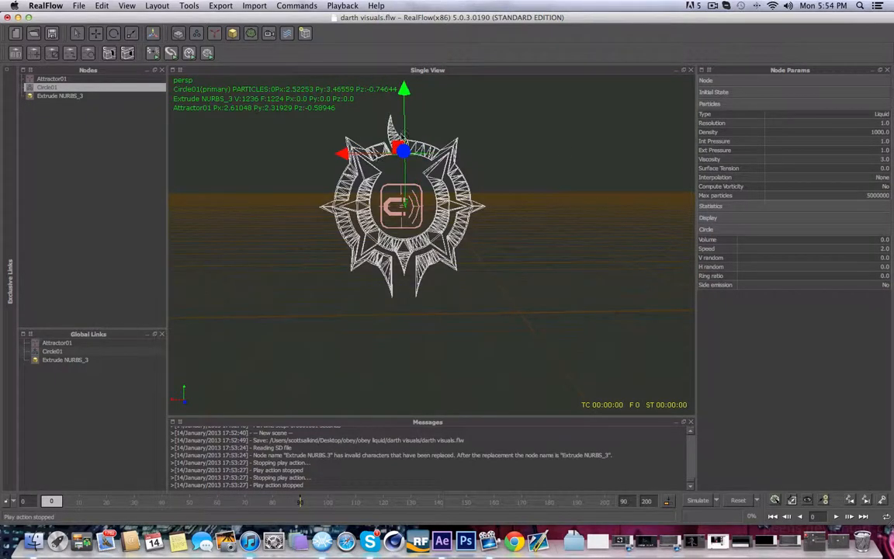
drag(401, 140, 406, 128)
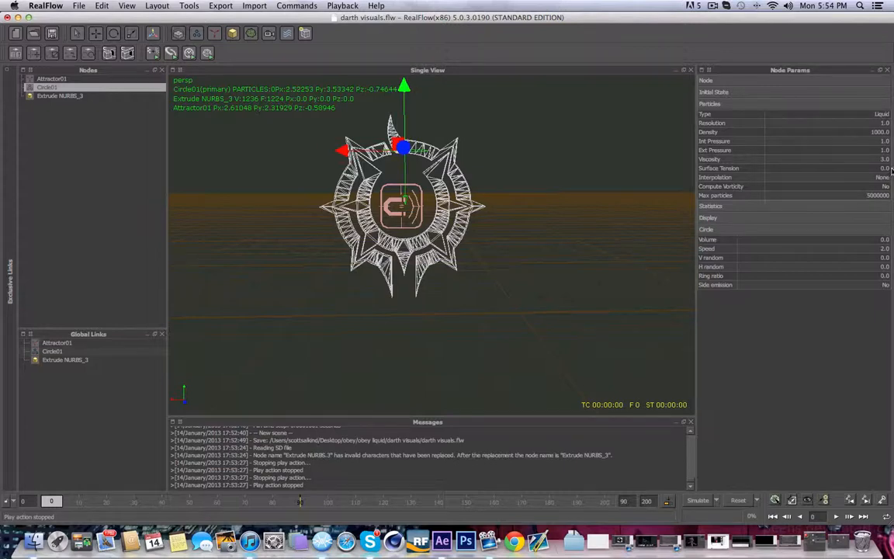
Set the circle emitter's viscosity to 7.0 and key its speed at 7.0 on frame 0.
click(882, 161)
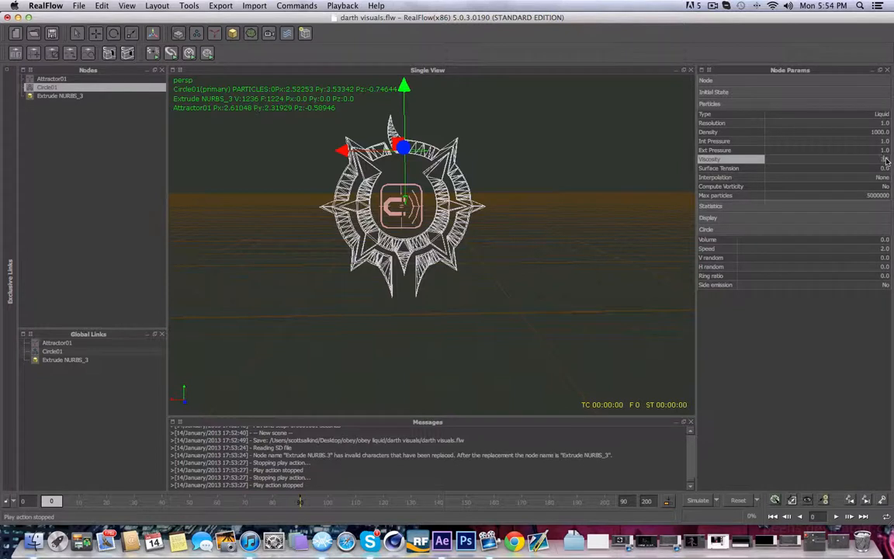
double_click(886, 161)
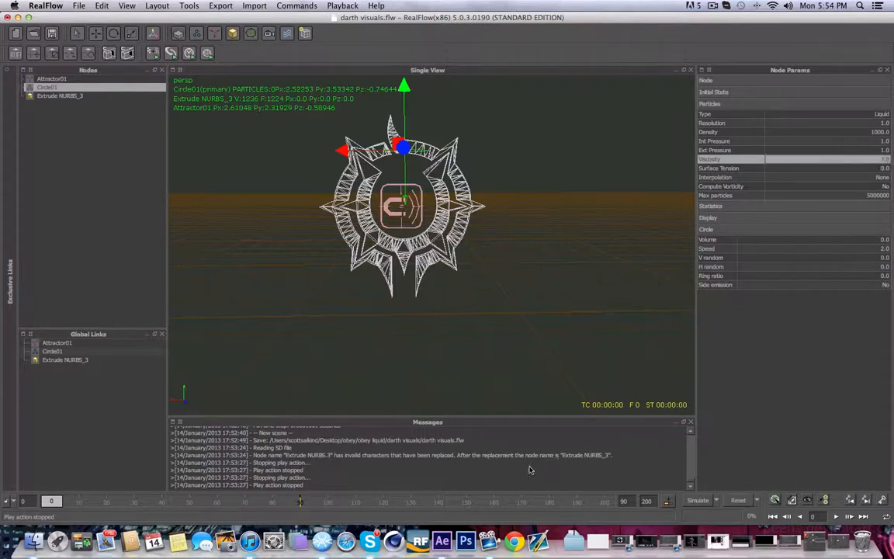
double_click(884, 248)
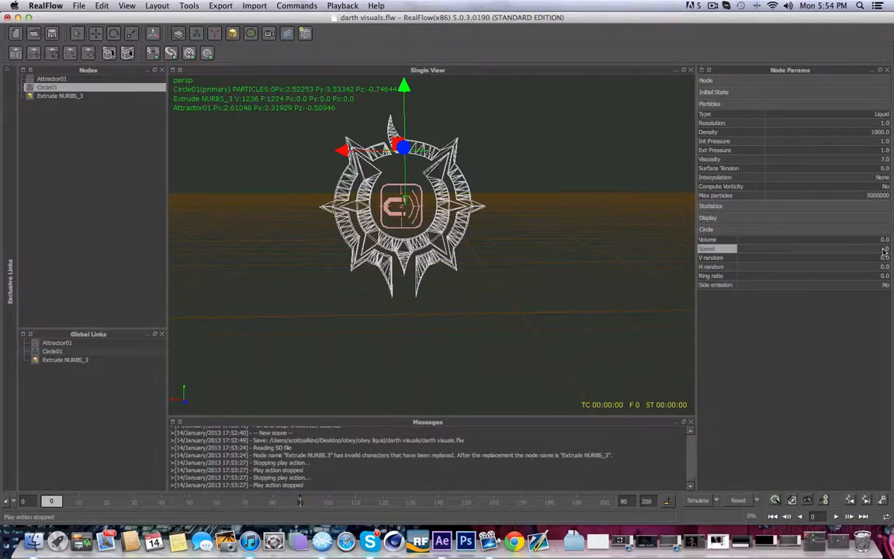
double_click(884, 249)
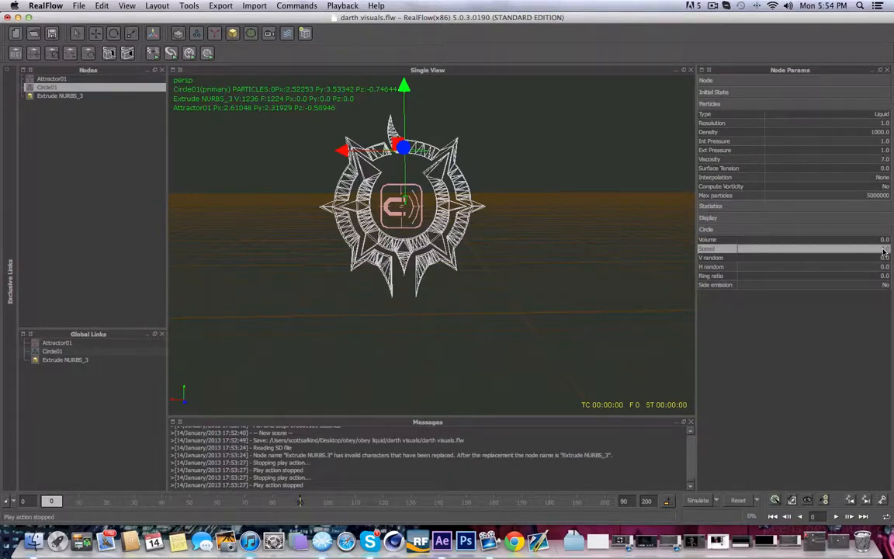
right_click(884, 249)
click(860, 284)
Set the circle emitter's speed to 0 at frame 35 and add a key for it.
drag(138, 502, 149, 501)
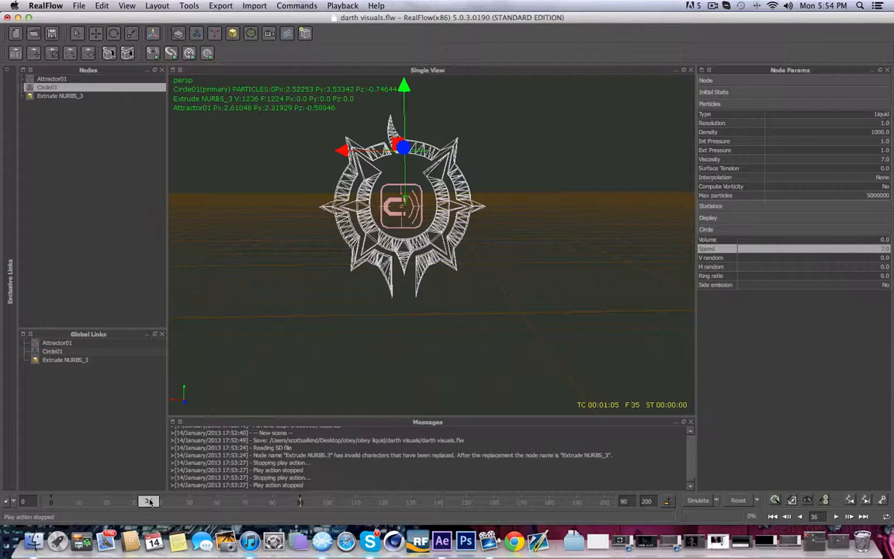
double_click(880, 252)
text(0)
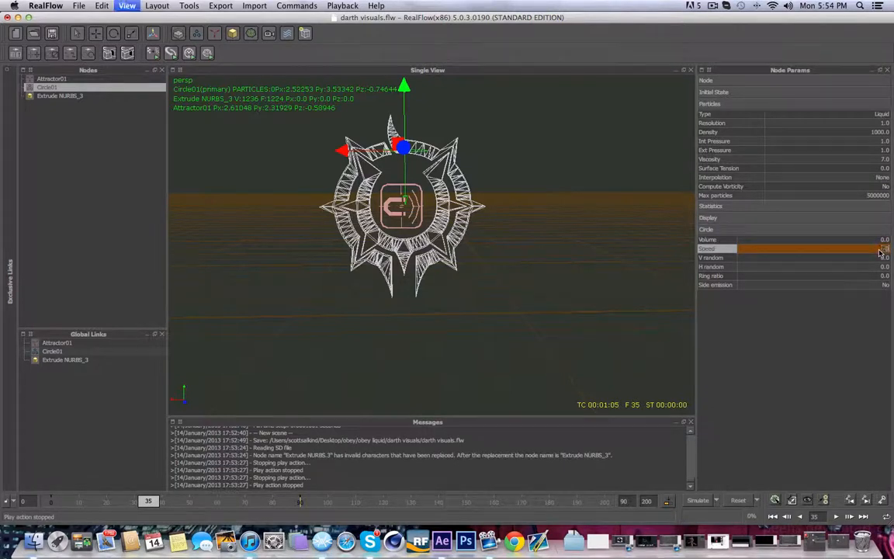
key(Return)
right_click(880, 252)
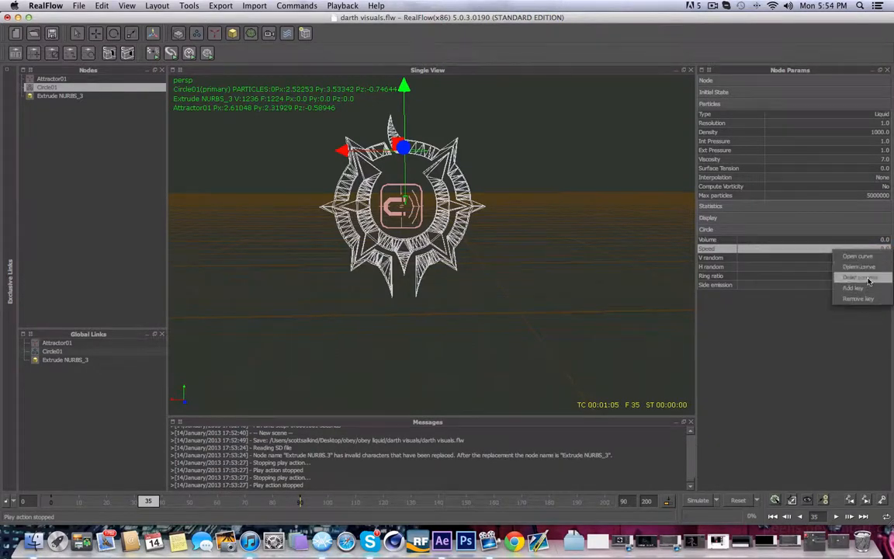
click(867, 289)
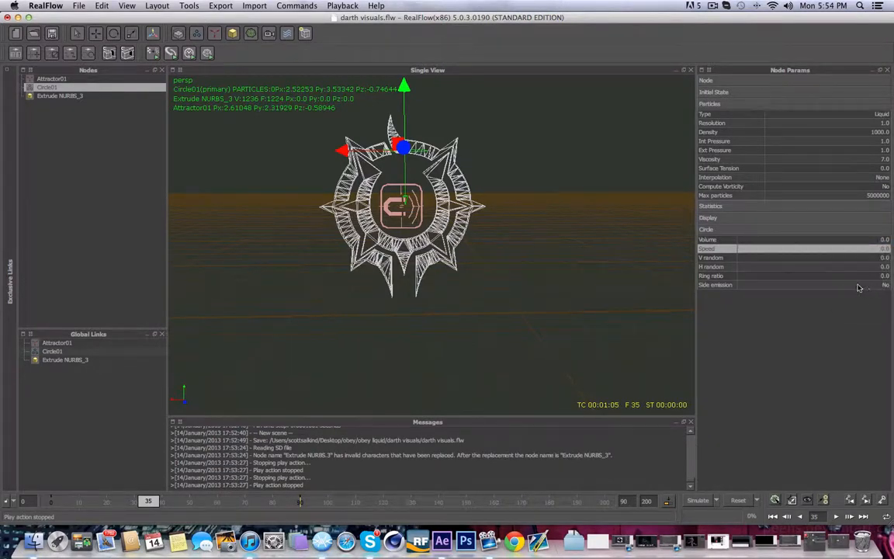
Return the timeline to frame 0 and start the liquid simulation.
drag(149, 504, 18, 512)
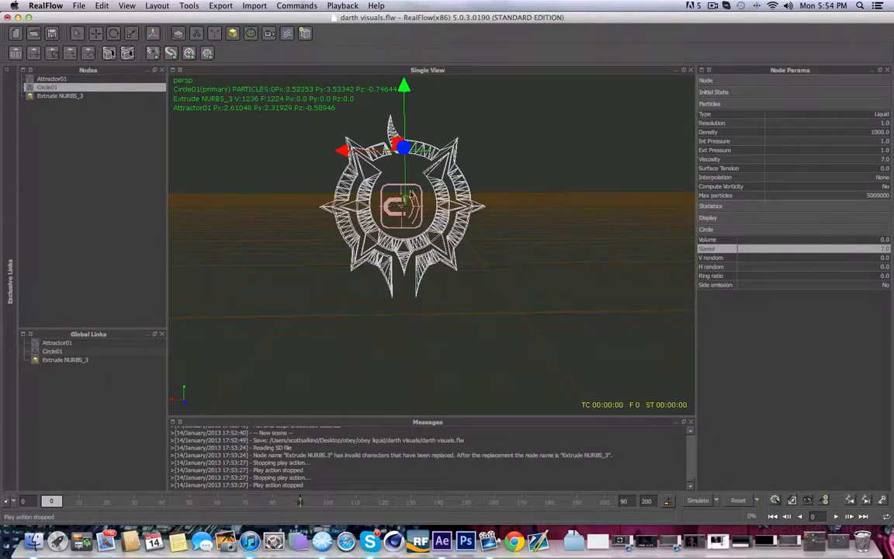
alt+drag(448, 295, 404, 264)
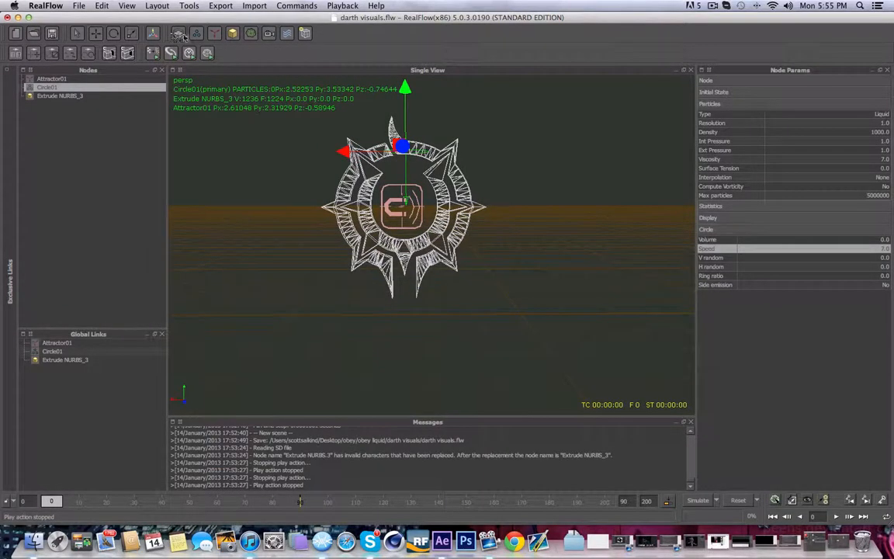
click(701, 501)
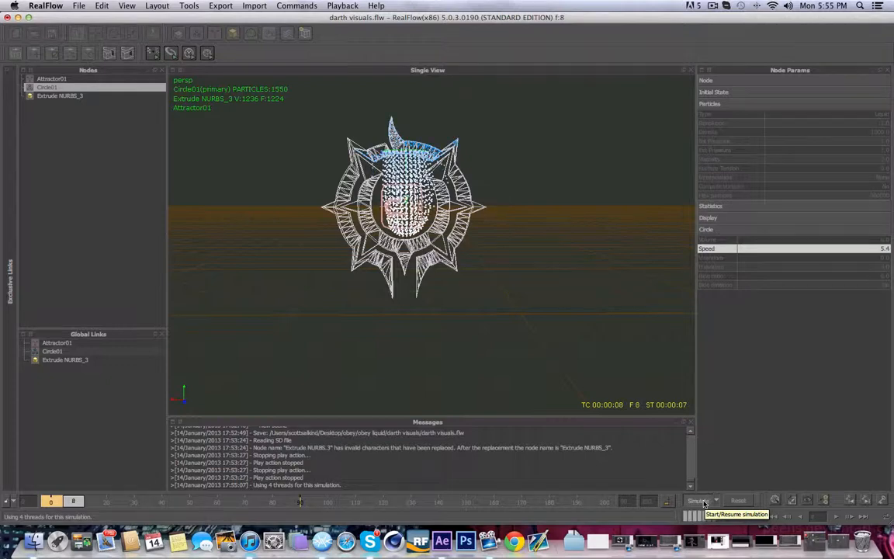
Switch to Skype, look at the UvG UnrealVsGaming group chat and minimise its window.
click(371, 543)
click(371, 115)
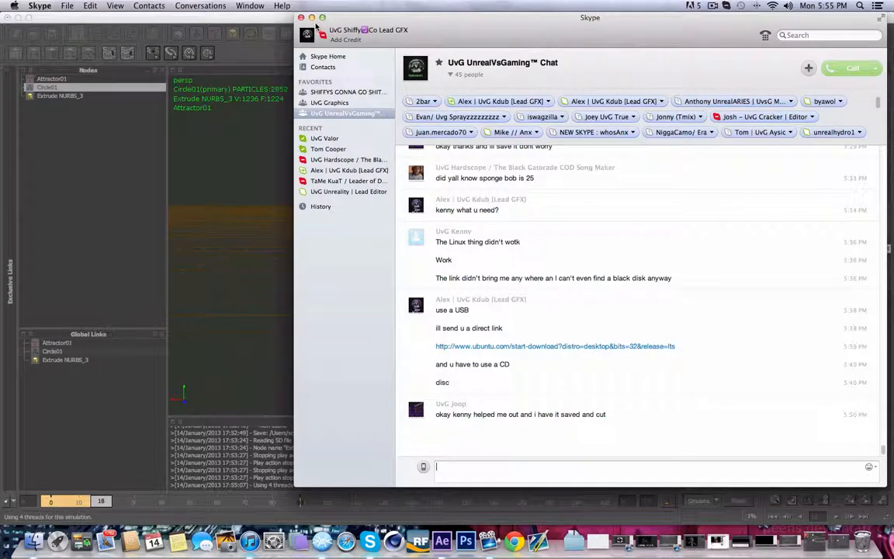
click(311, 17)
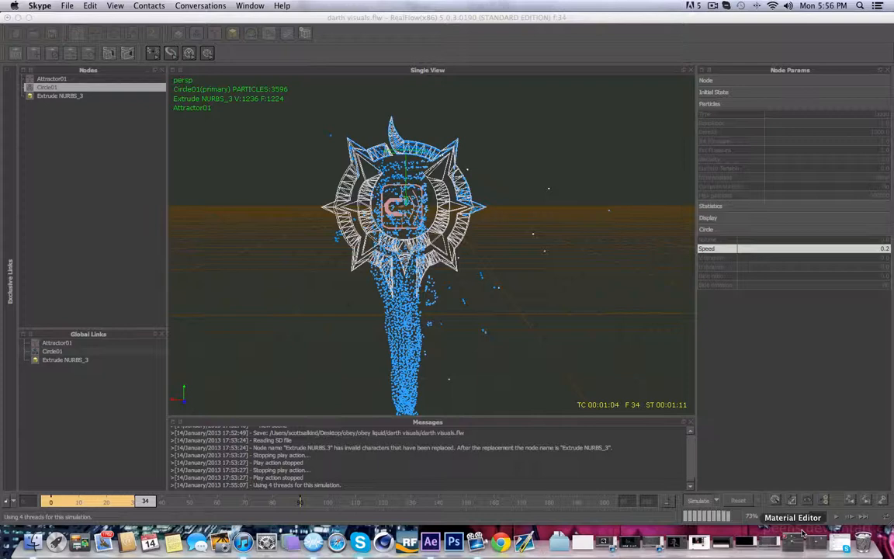
Stop the liquid simulation at frame 35 and add a particle mesh to the scene.
click(699, 502)
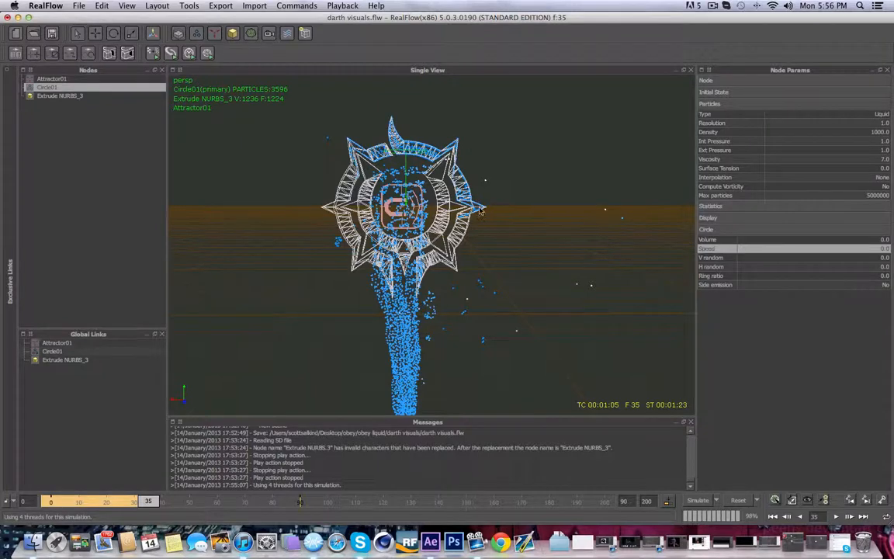
click(208, 53)
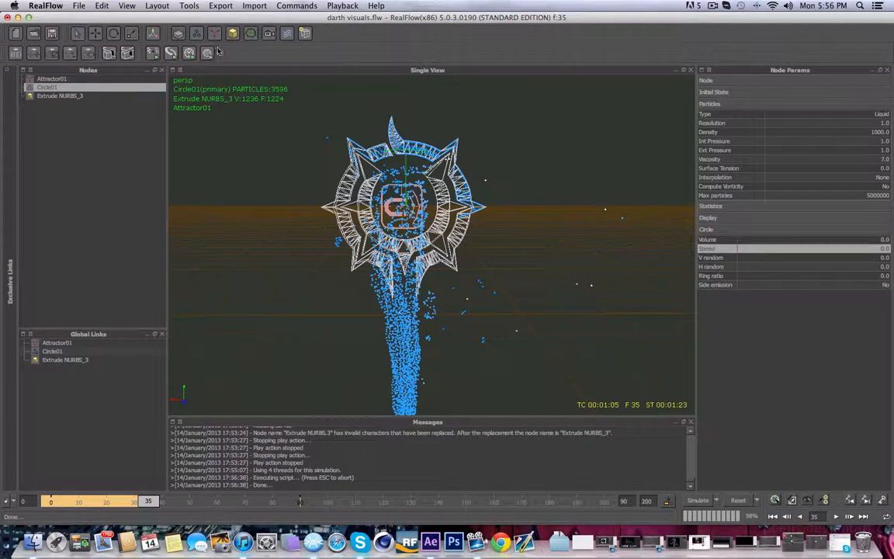
click(252, 38)
click(284, 48)
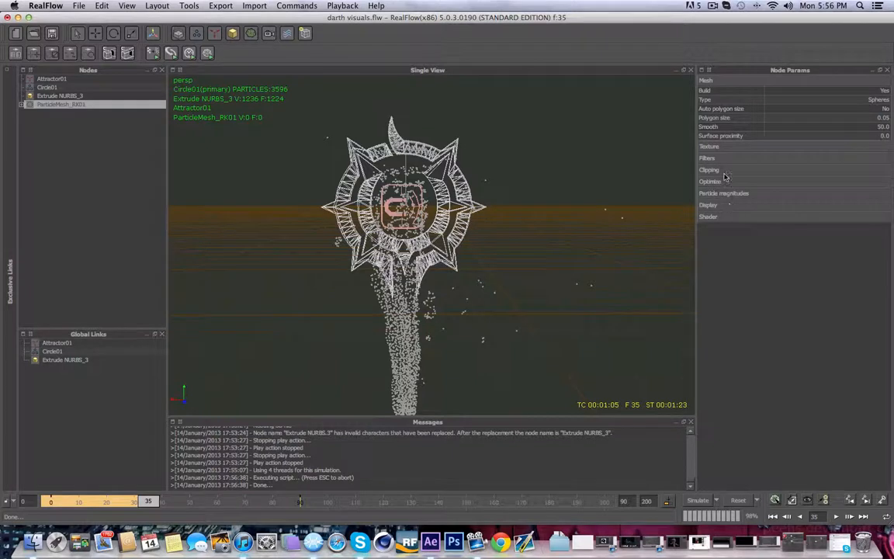
Enable the particle mesh's filter and build the mesh sequence starting from frame 0.
click(823, 159)
click(885, 169)
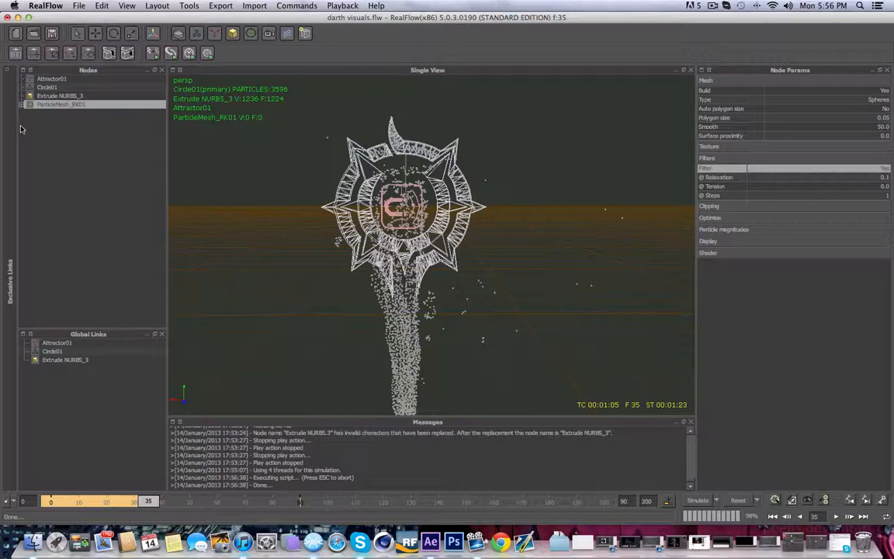
drag(148, 502, 3, 505)
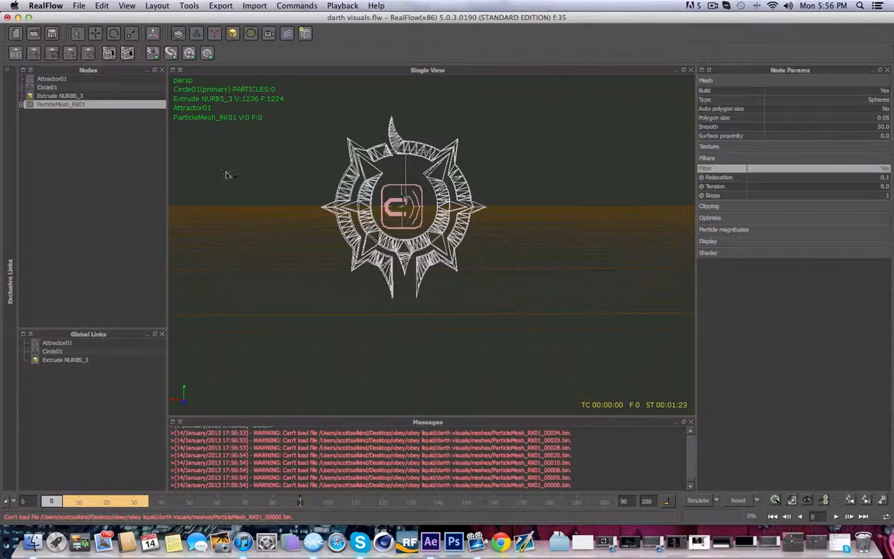
click(208, 52)
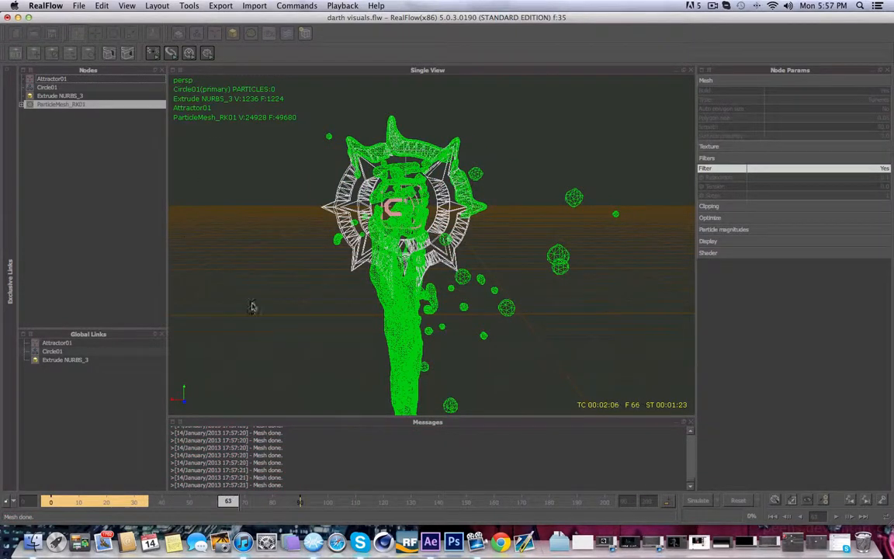
Switch to Cinema 4D and add a RealFlow Mesh Importer to the scene.
click(382, 541)
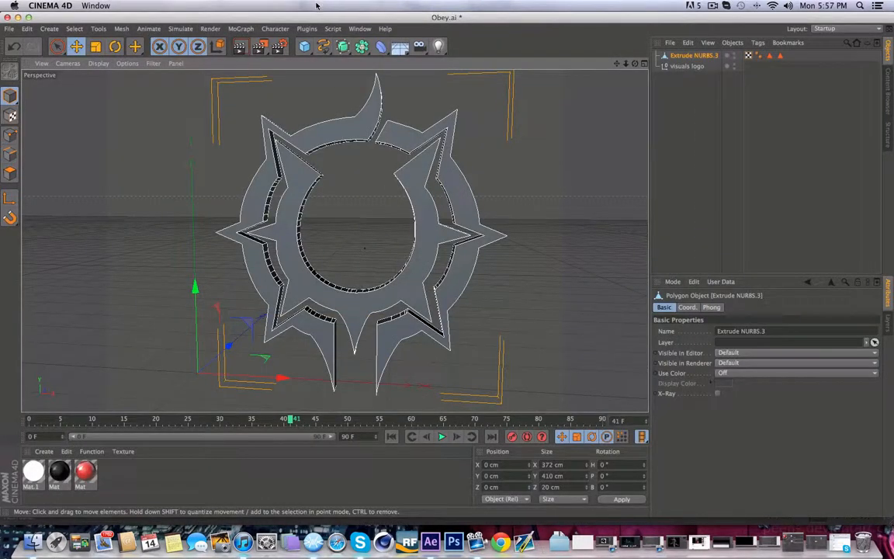
click(306, 29)
mouse_move(328, 83)
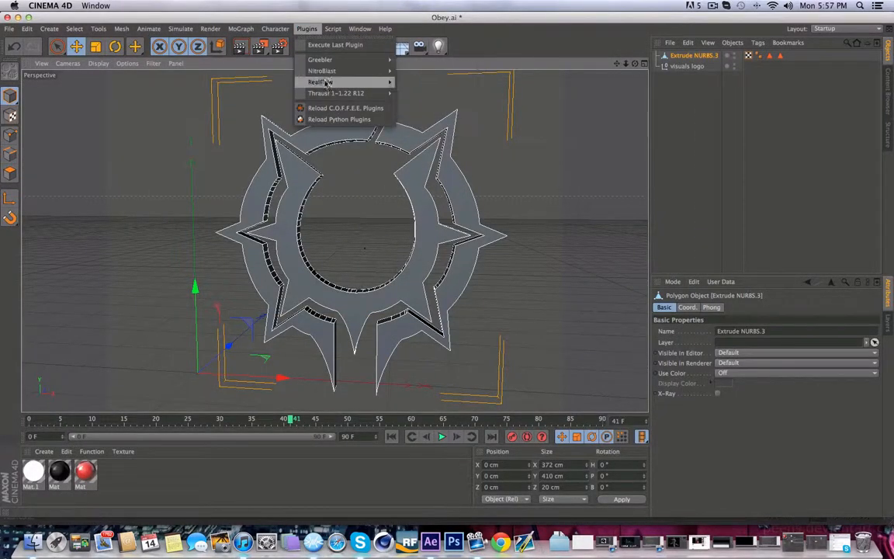
click(430, 84)
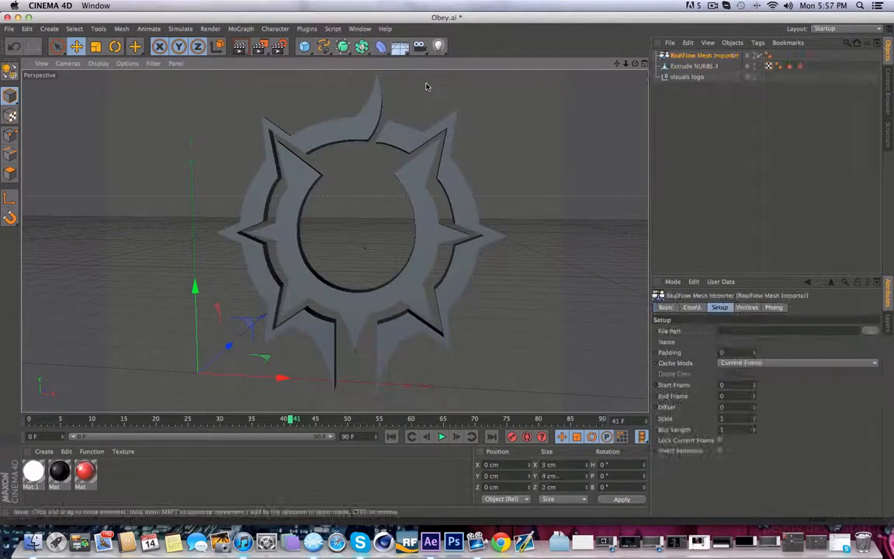
Load the ParticleMesh_RK01_00002.bin file from the darth visuals project's meshes folder into the mesh importer.
click(872, 331)
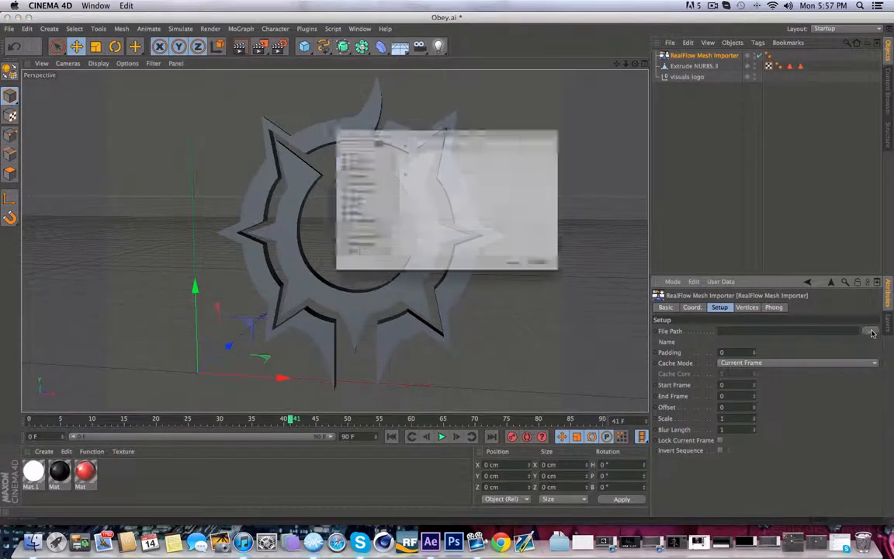
click(429, 129)
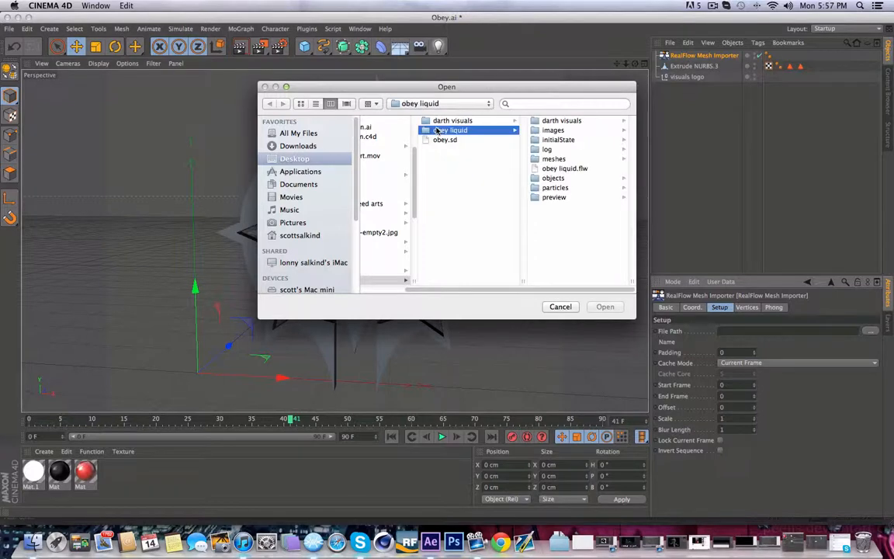
click(598, 121)
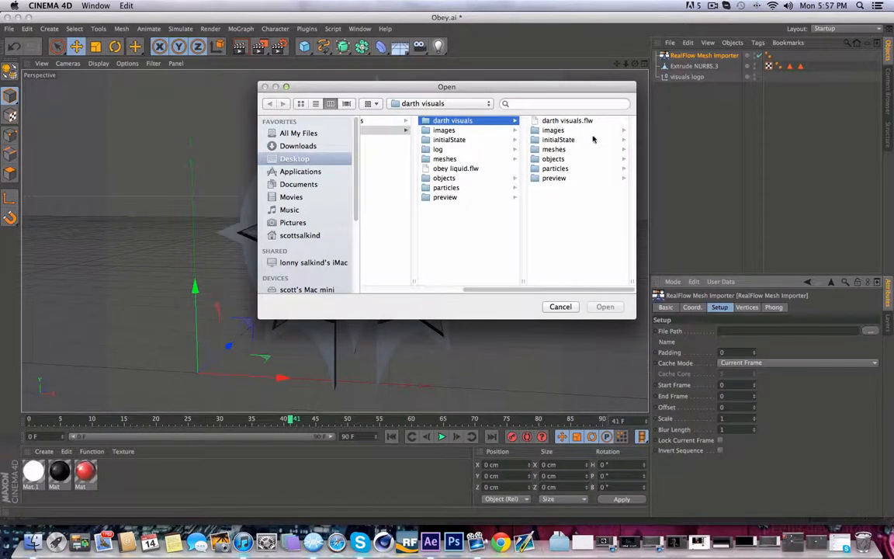
click(553, 149)
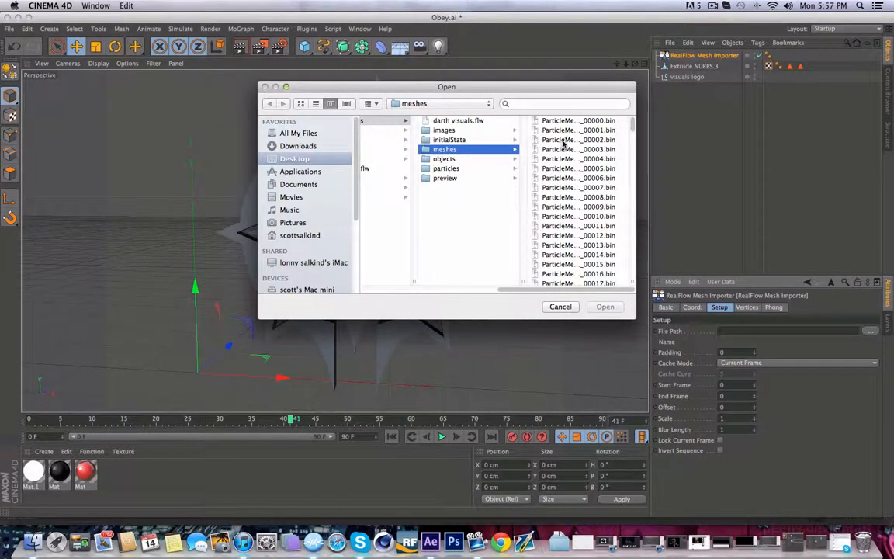
click(561, 131)
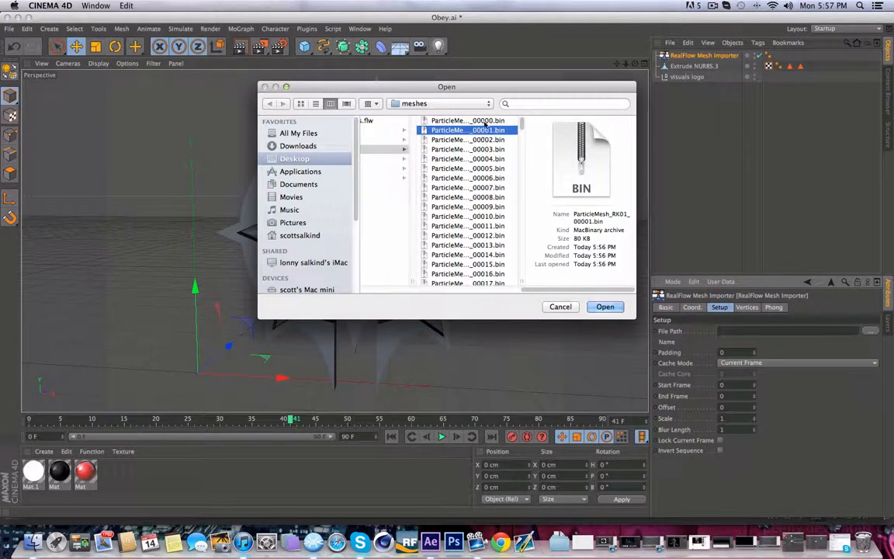
click(480, 141)
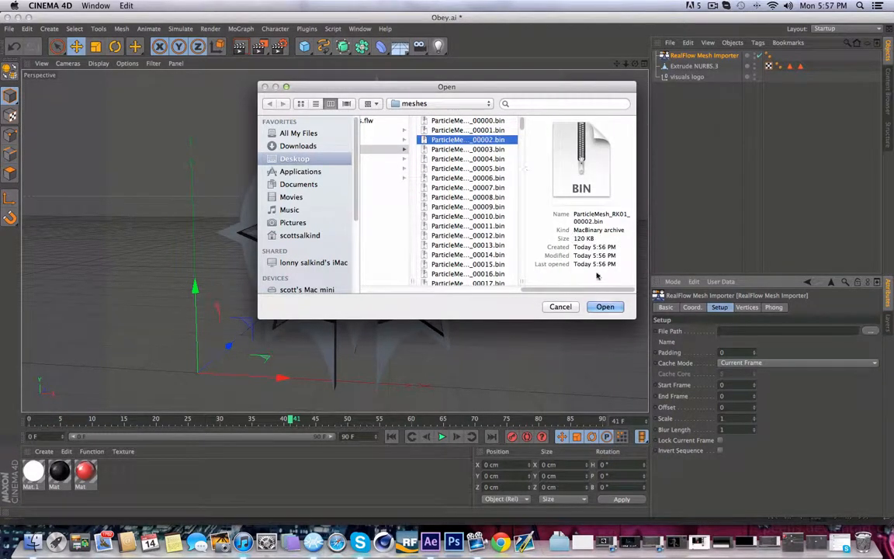
click(606, 308)
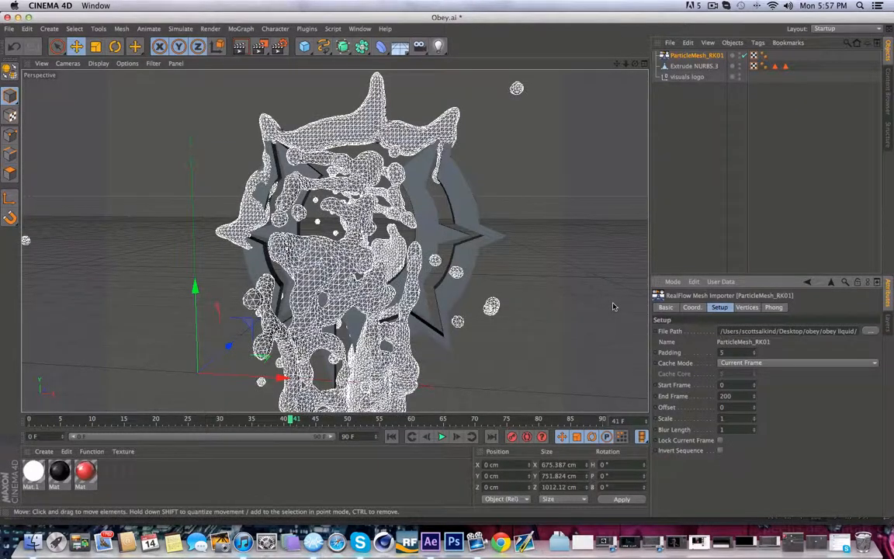
Play the imported liquid mesh animation from frame 0, stop at frame 43 and inspect the mesh around the logo.
drag(291, 419, 30, 420)
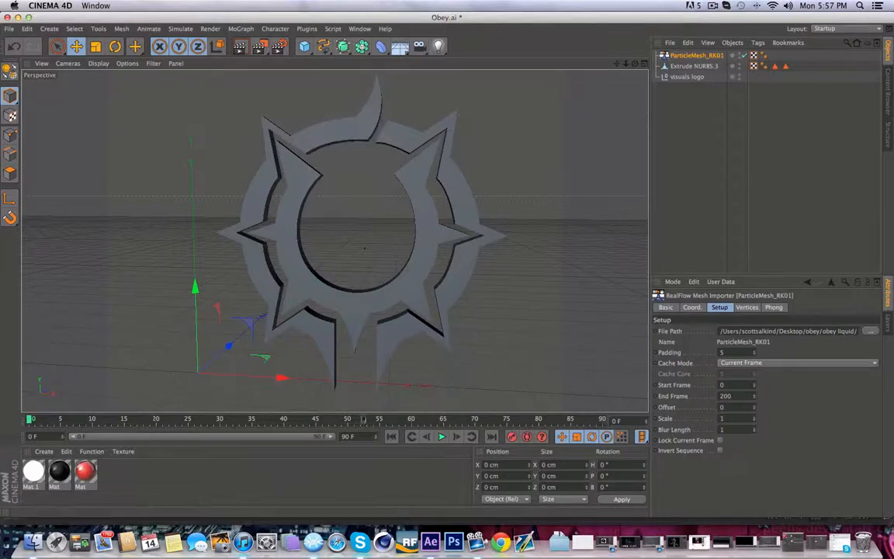
click(439, 437)
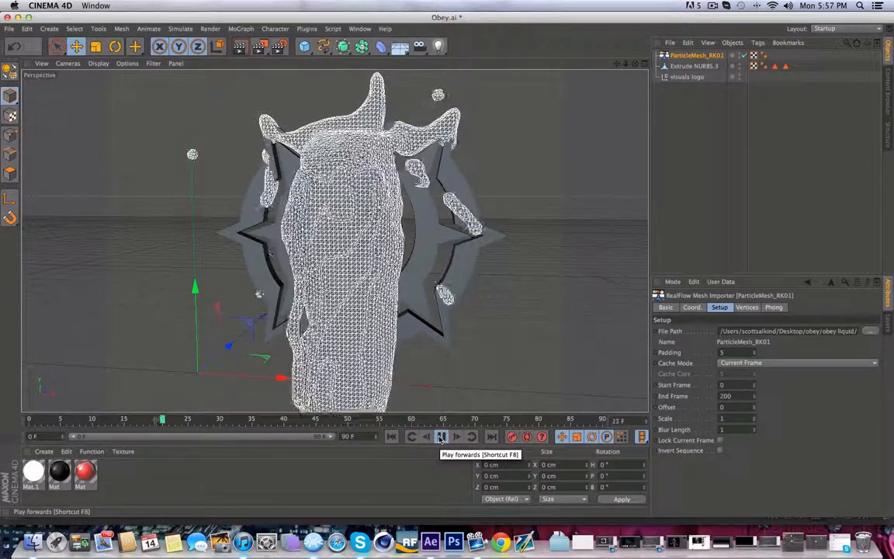
click(441, 437)
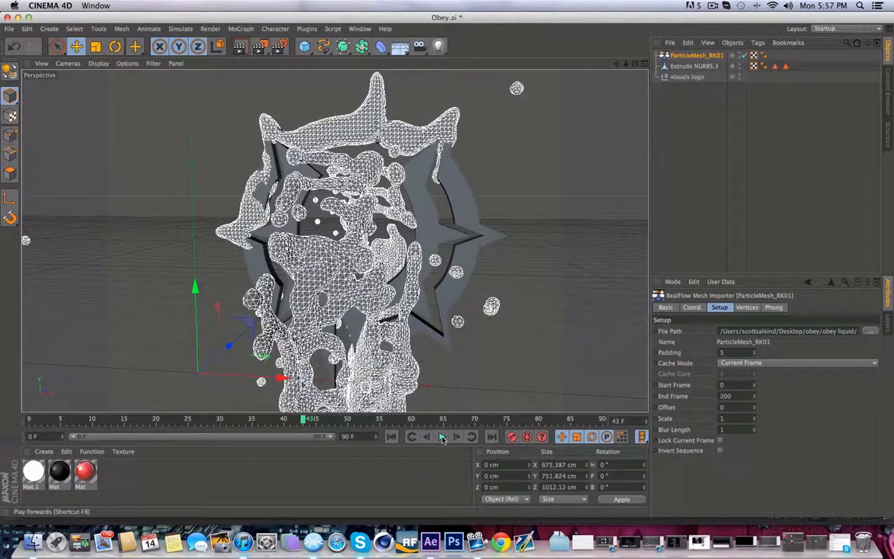
alt+drag(414, 314, 345, 309)
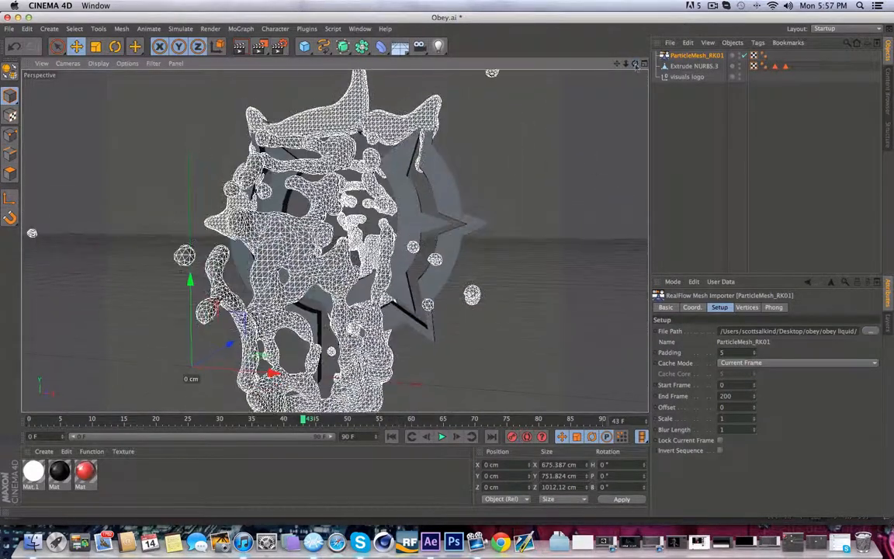
Create a new material and open its color channel for editing.
double_click(159, 466)
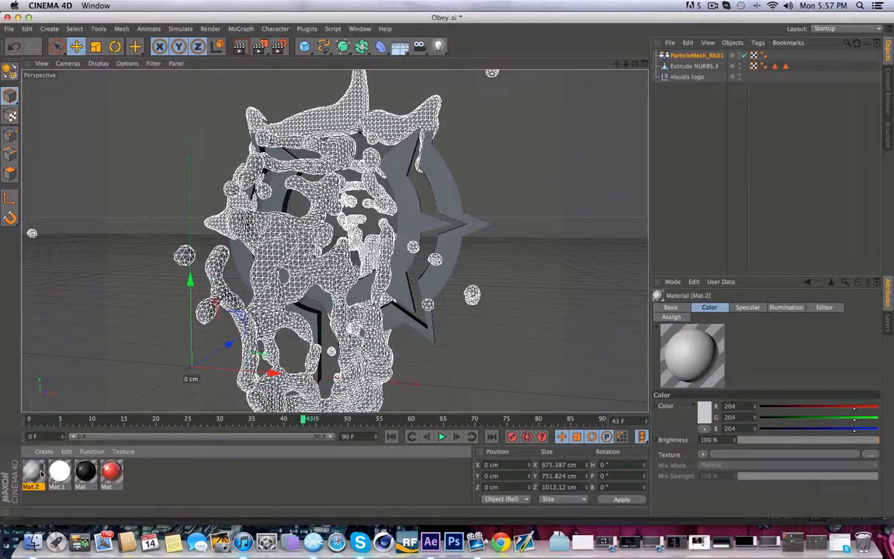
click(175, 185)
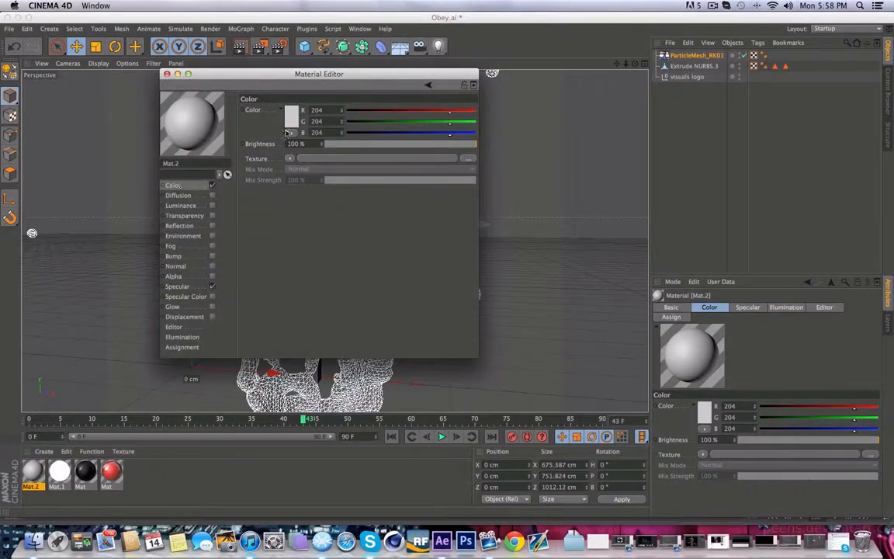
click(291, 131)
click(294, 125)
click(293, 120)
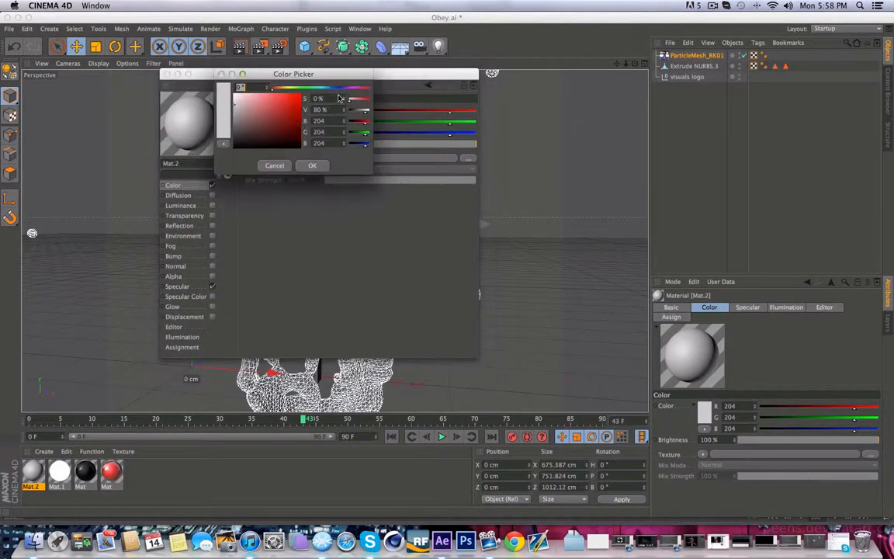
click(332, 88)
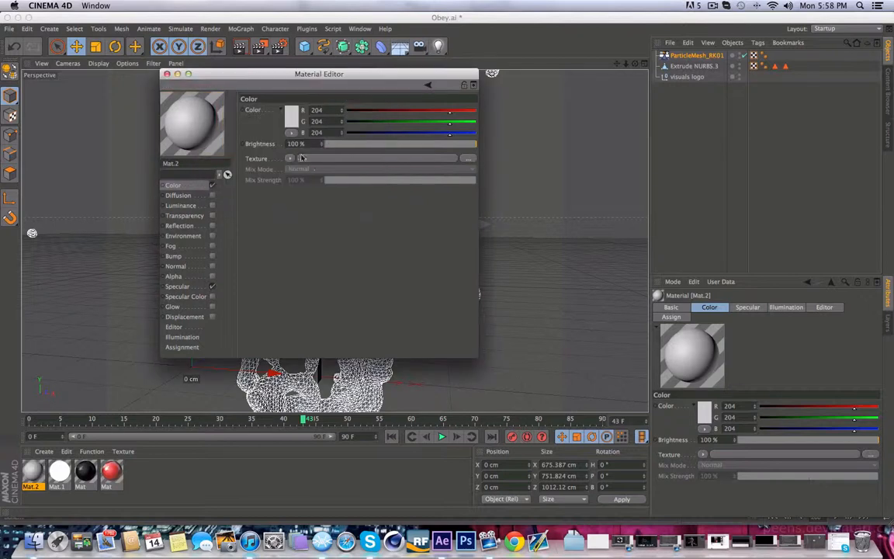
Set the new material's color to a saturated blue with RGB 0, 34, 255.
click(289, 117)
drag(280, 117, 336, 76)
click(332, 85)
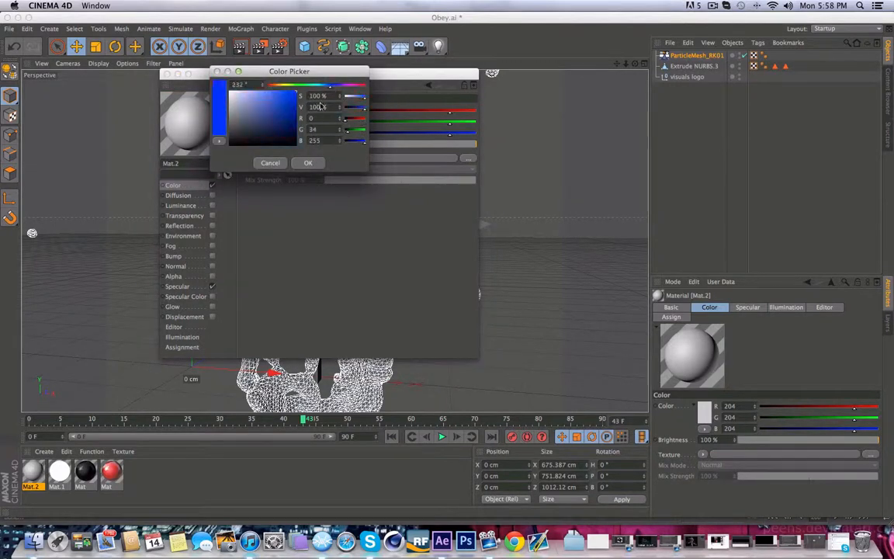
click(307, 163)
Enable luminance on the blue material and lower its brightness to about 19%.
click(212, 205)
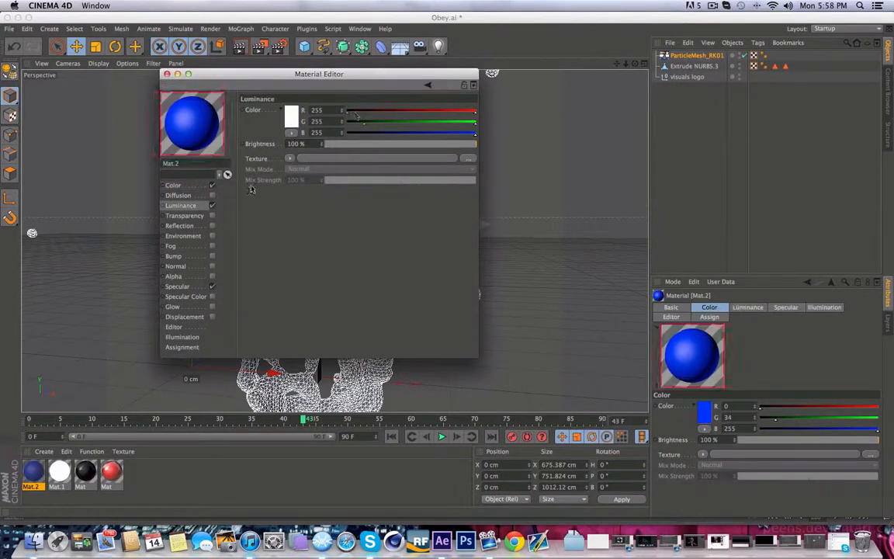
click(345, 144)
drag(354, 147, 355, 145)
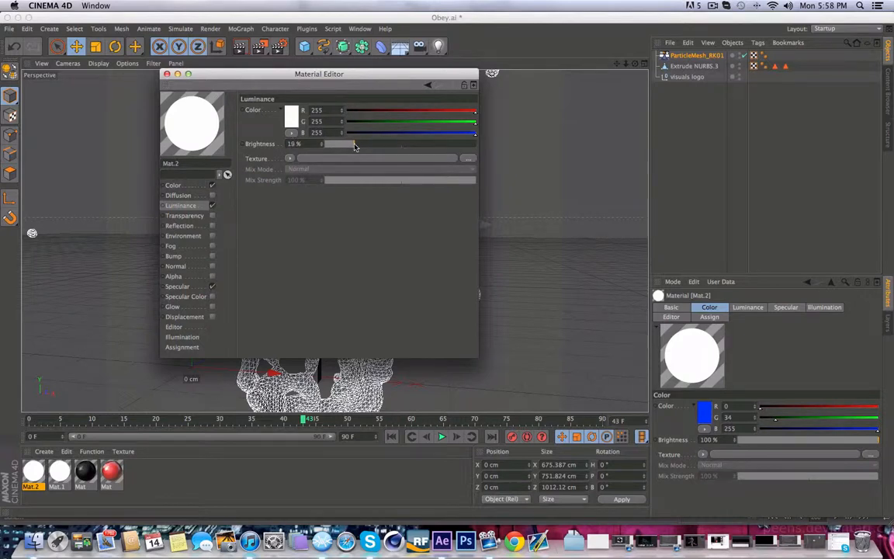
Enable reflection at 20% brightness with a Fresnel texture and apply the blue material to the particle mesh.
click(211, 225)
click(348, 145)
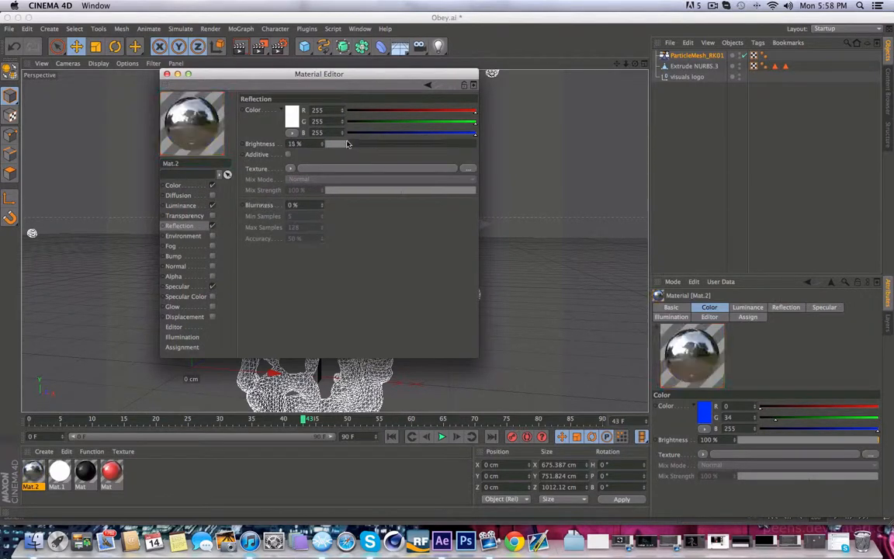
drag(353, 146, 355, 145)
click(289, 169)
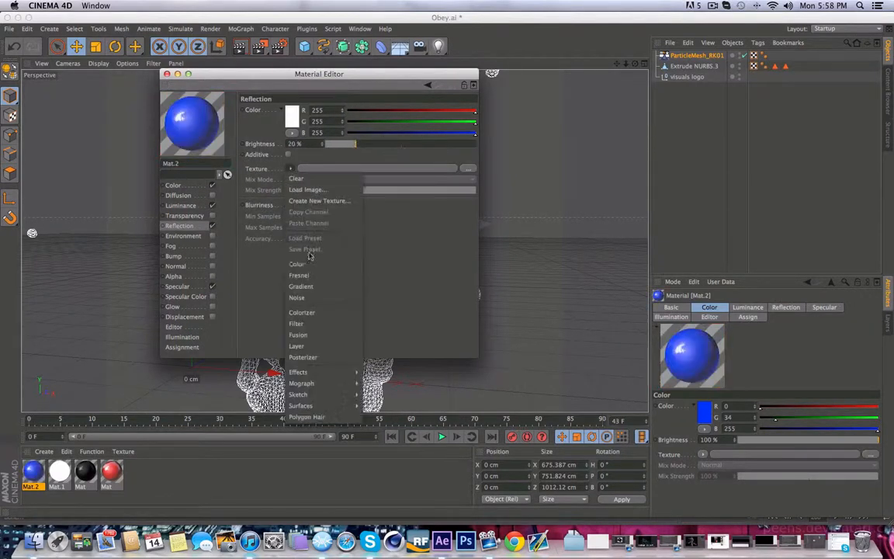
click(312, 278)
click(167, 74)
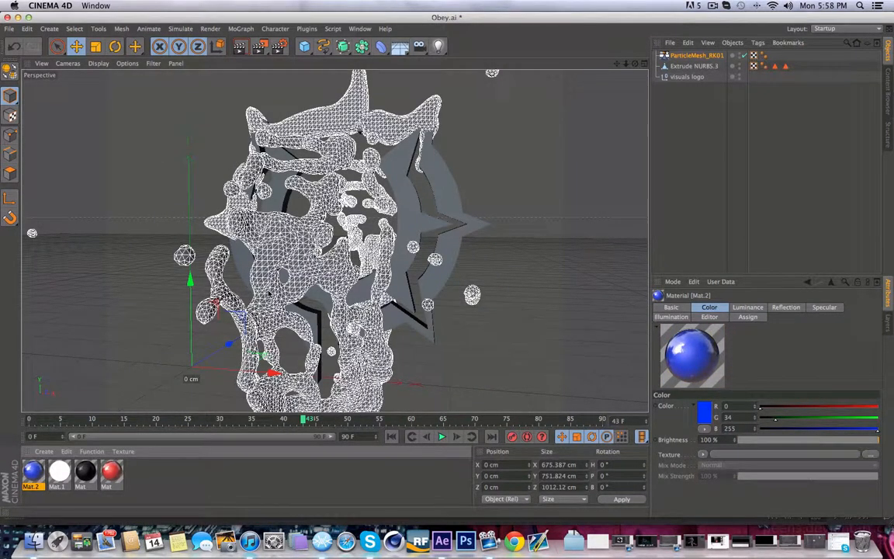
drag(269, 293, 269, 293)
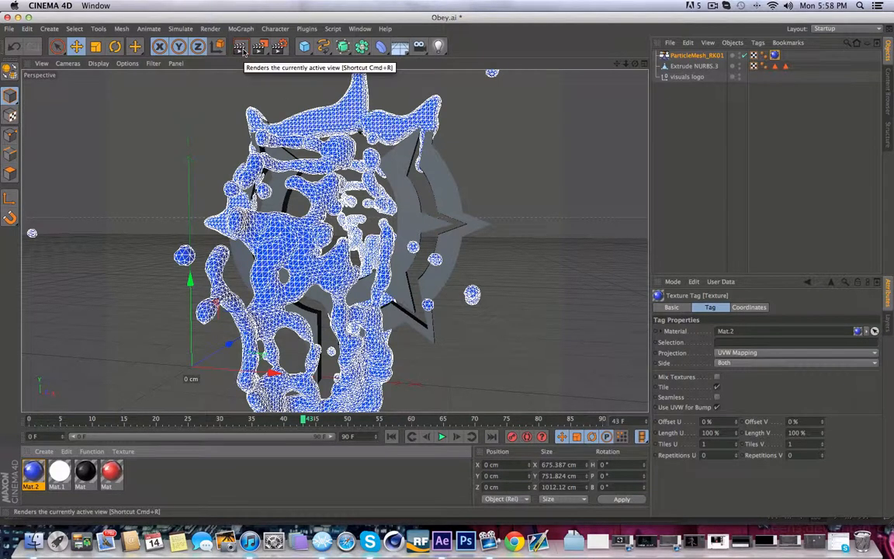
Add the Dramatic lighting setup.c4d preset from the Studio Light kit folder to the scene and put the Content Browser away.
click(814, 541)
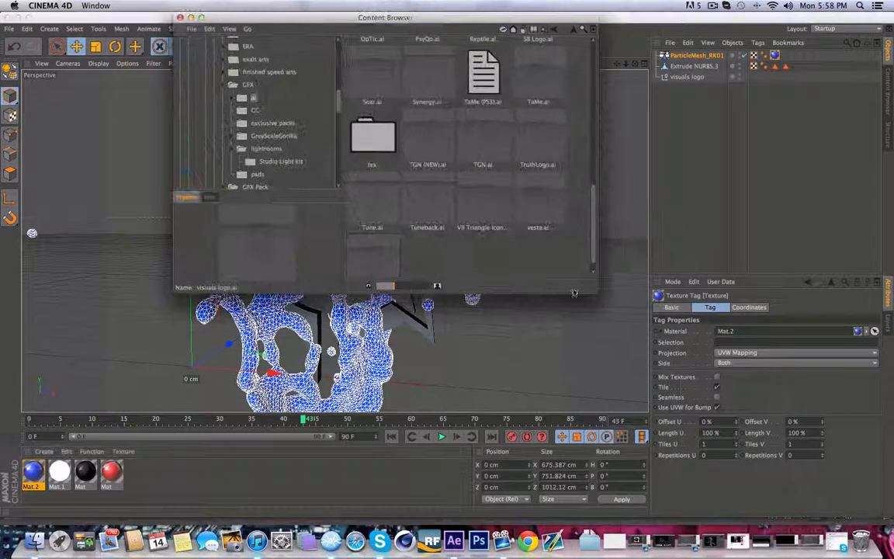
click(279, 161)
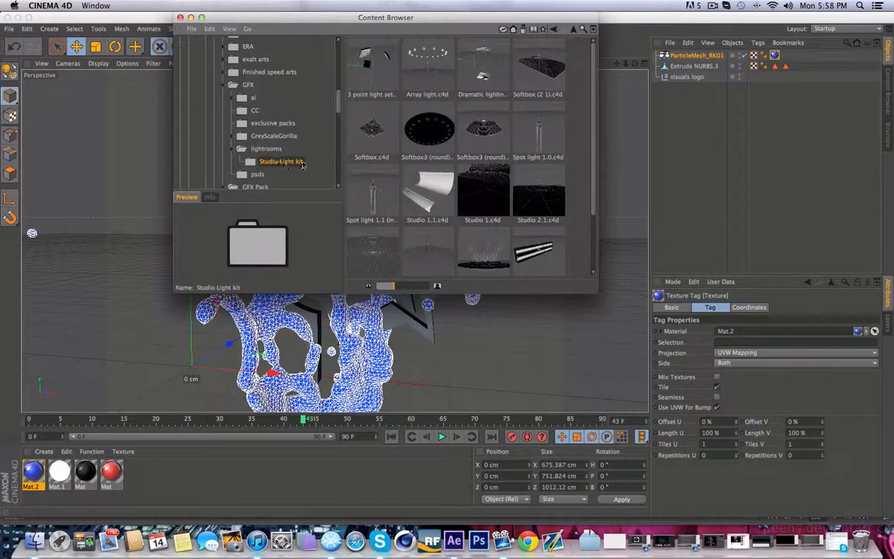
right_click(475, 72)
click(489, 102)
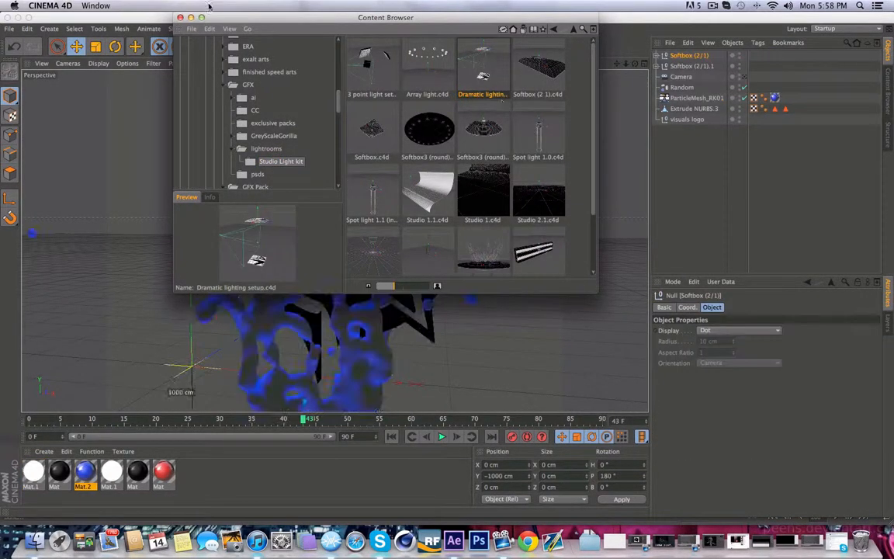
click(186, 17)
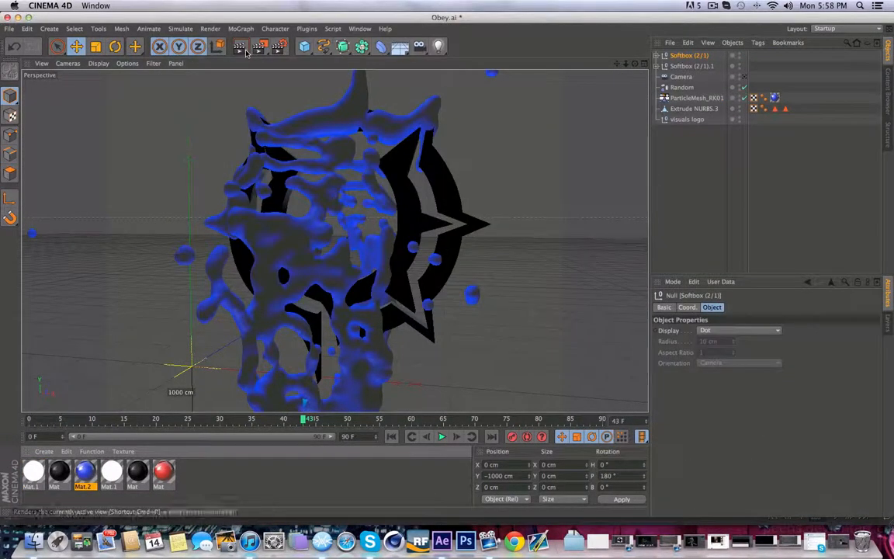